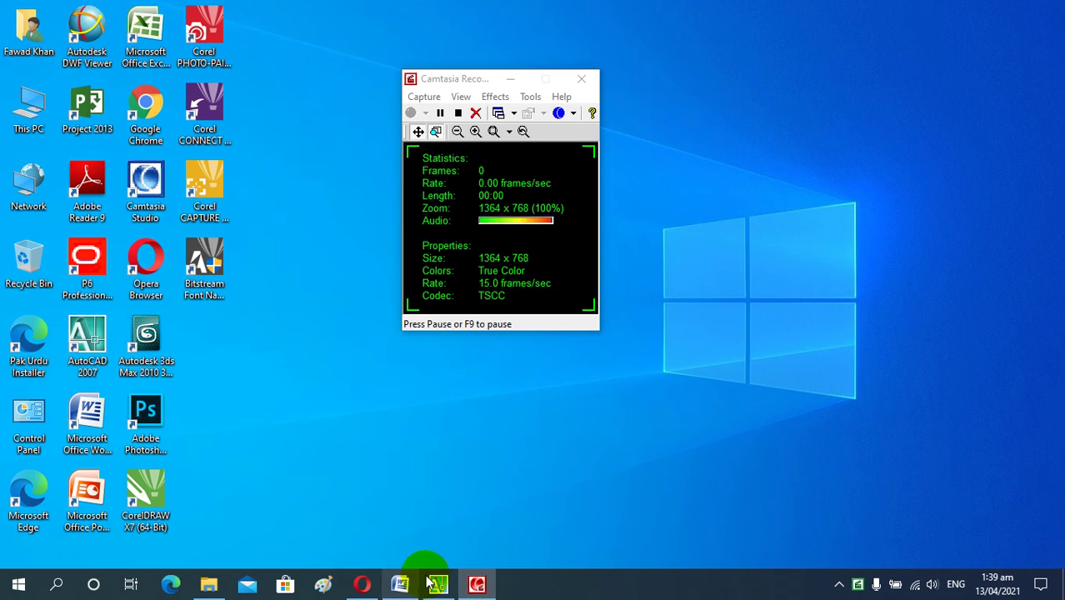
- Restore the YOU TUBE CHANNEL.docx Word window and scroll up to its first page
click(401, 584)
scroll(424, 381, up, 10)
scroll(426, 385, up, 5)
scroll(426, 385, up, 4)
scroll(426, 384, up, 3)
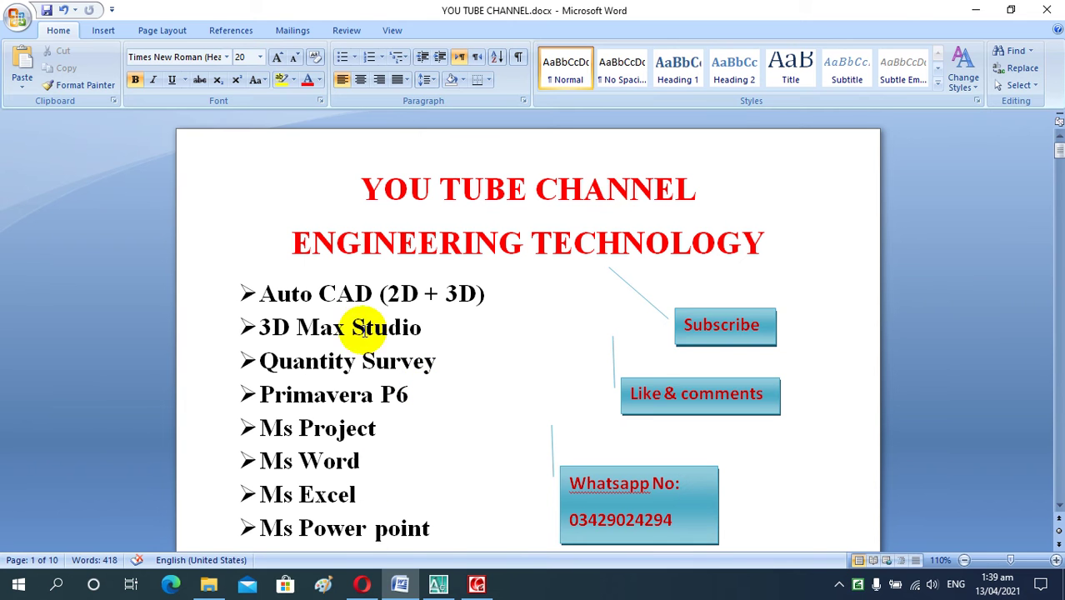
- Scroll to the 17th lecturer section and add 't' so the Extrude note reads (EXt enter)
scroll(360, 270, down, 1)
scroll(360, 270, down, 1)
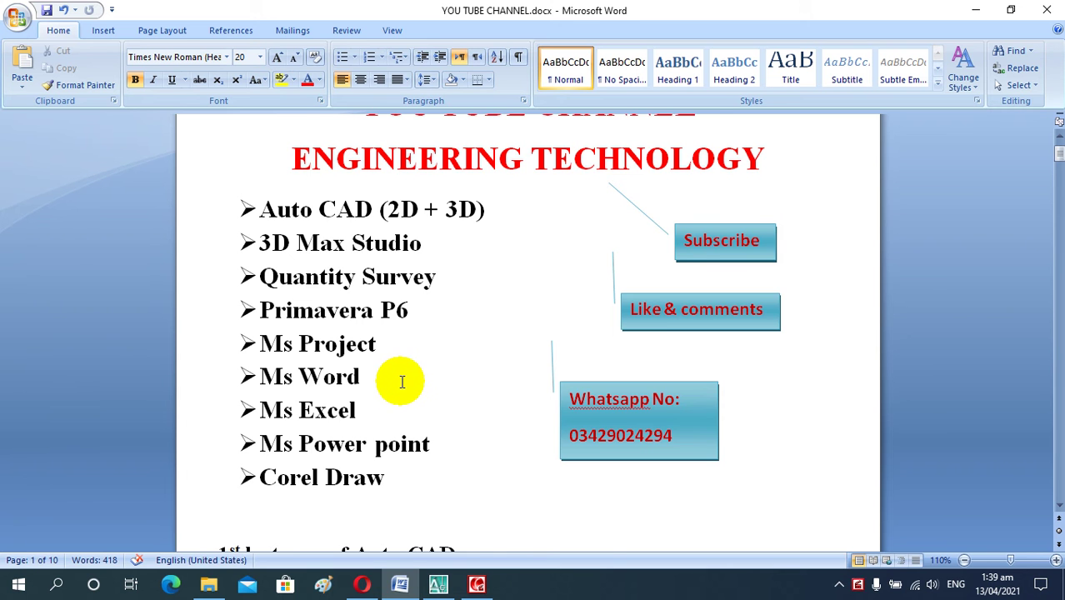
scroll(402, 382, down, 2)
scroll(402, 382, down, 4)
scroll(402, 382, down, 2)
scroll(402, 382, down, 3)
scroll(402, 382, down, 5)
scroll(401, 381, down, 4)
scroll(401, 381, down, 7)
scroll(401, 381, down, 5)
scroll(401, 381, down, 6)
scroll(401, 381, down, 3)
scroll(401, 383, down, 3)
scroll(401, 388, down, 2)
scroll(401, 392, down, 3)
click(538, 503)
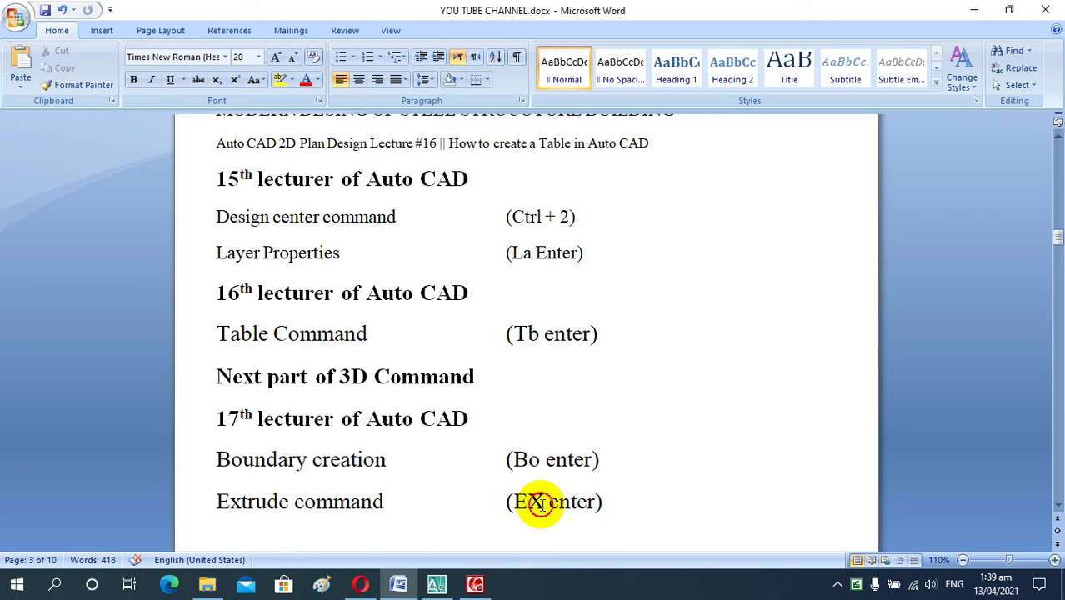
text(t)
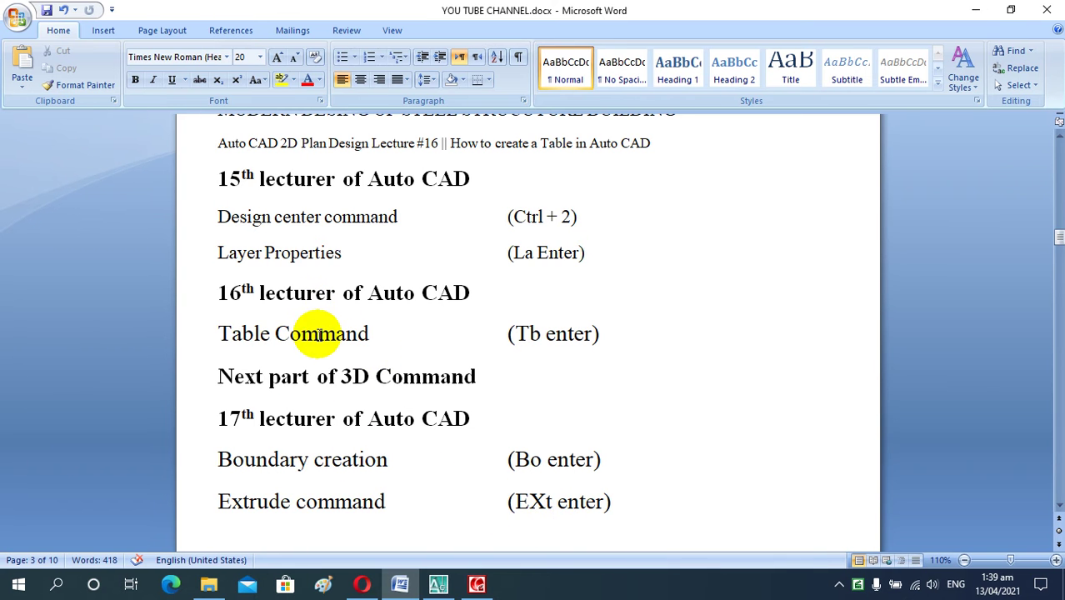
click(410, 330)
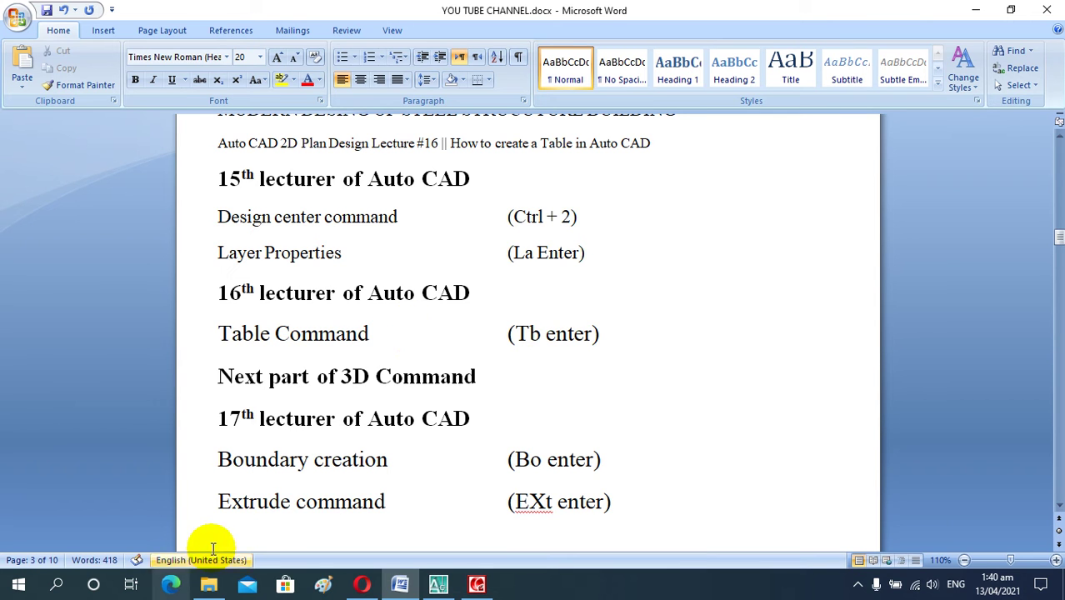
scroll(389, 384, down, 1)
scroll(377, 433, down, 2)
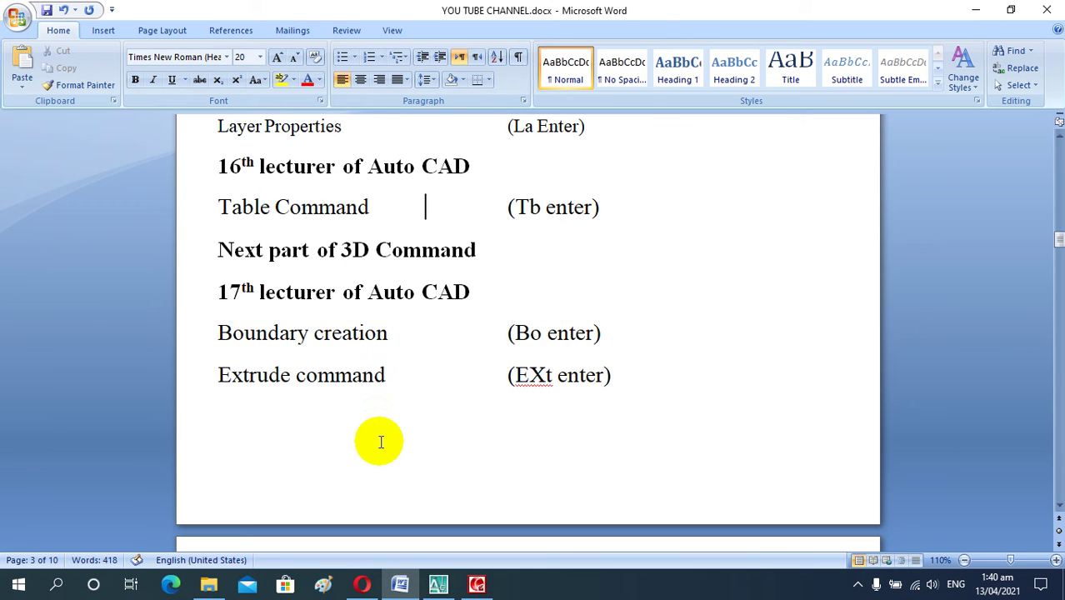
scroll(375, 417, up, 1)
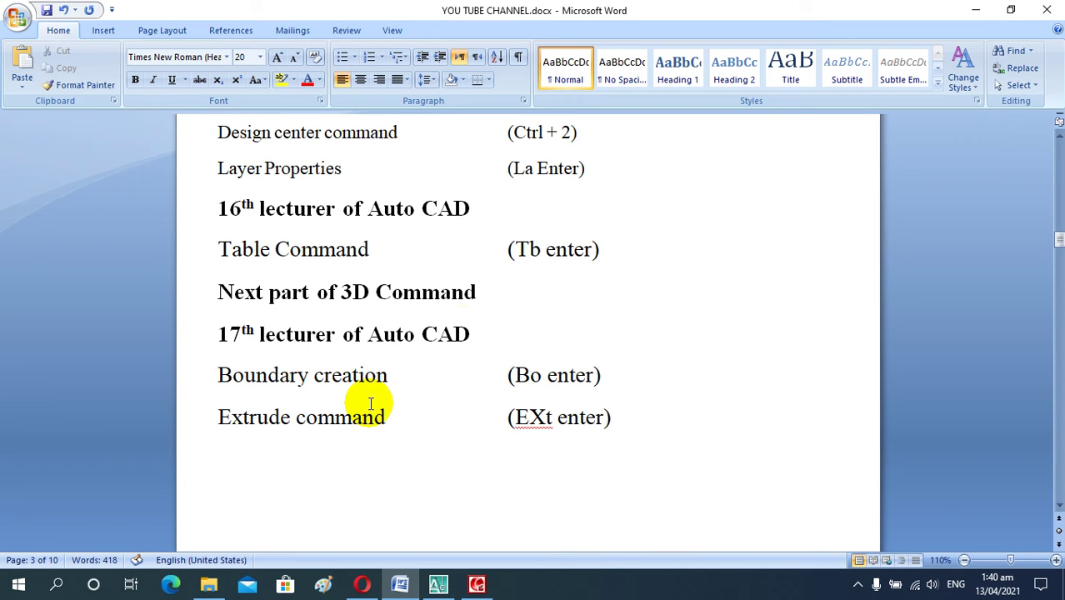
mouse_move(439, 584)
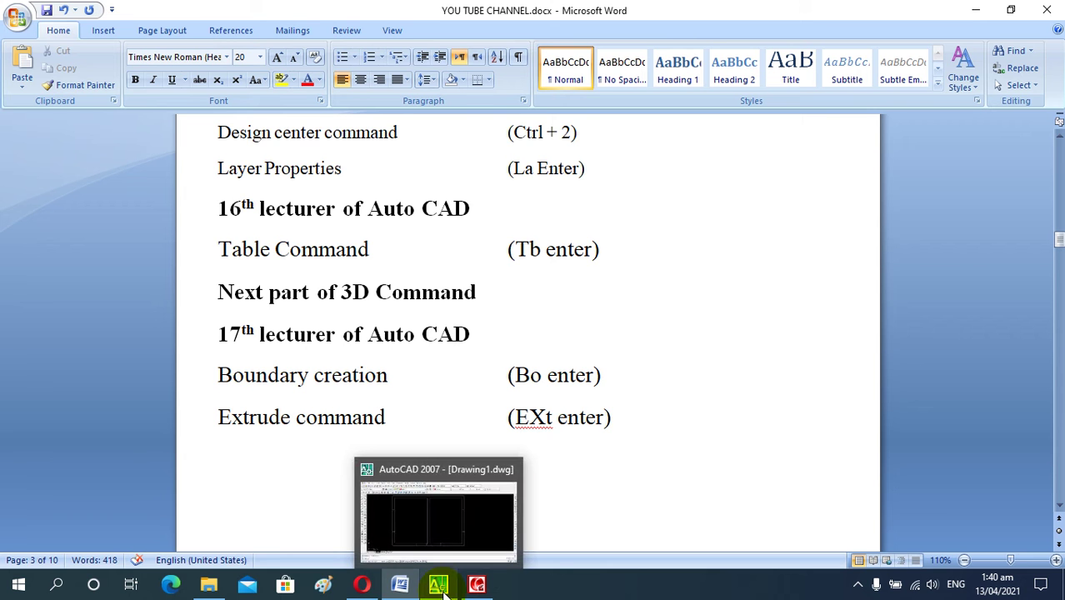
- Switch to AutoCAD's Drawing1 and zoom to frame the two-room wall plan with door openings
click(443, 589)
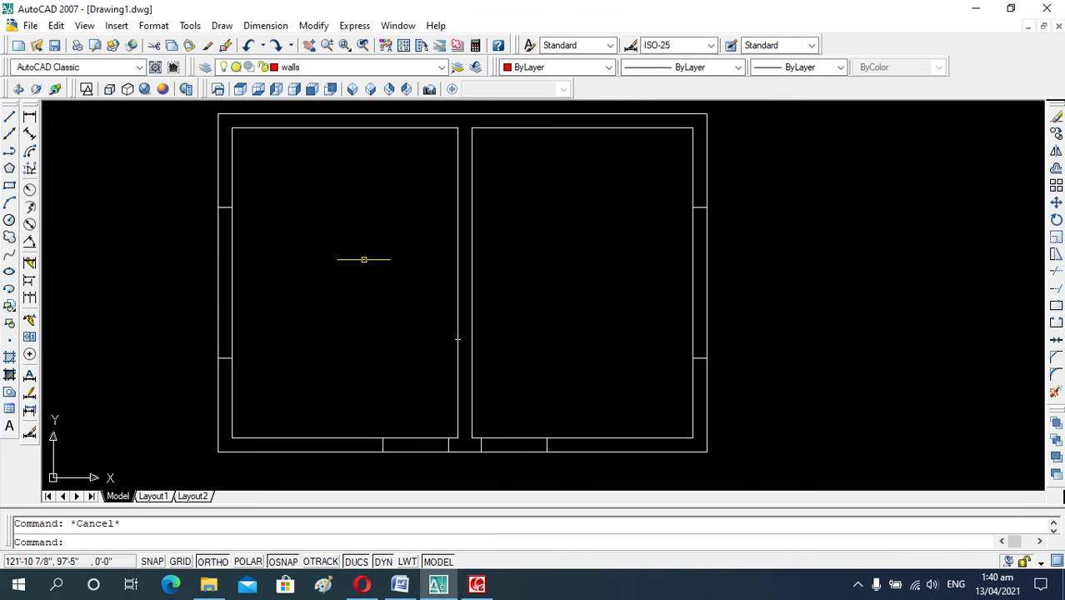
scroll(364, 261, down, 2)
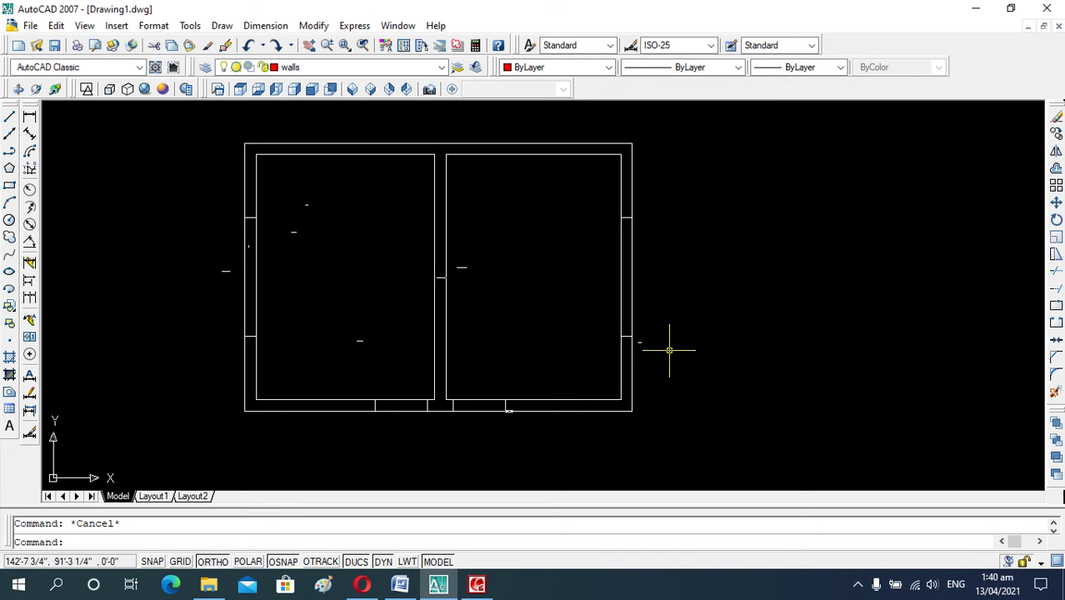
scroll(523, 257, down, 3)
scroll(523, 259, up, 1)
scroll(524, 259, up, 5)
scroll(523, 258, down, 3)
scroll(523, 258, up, 3)
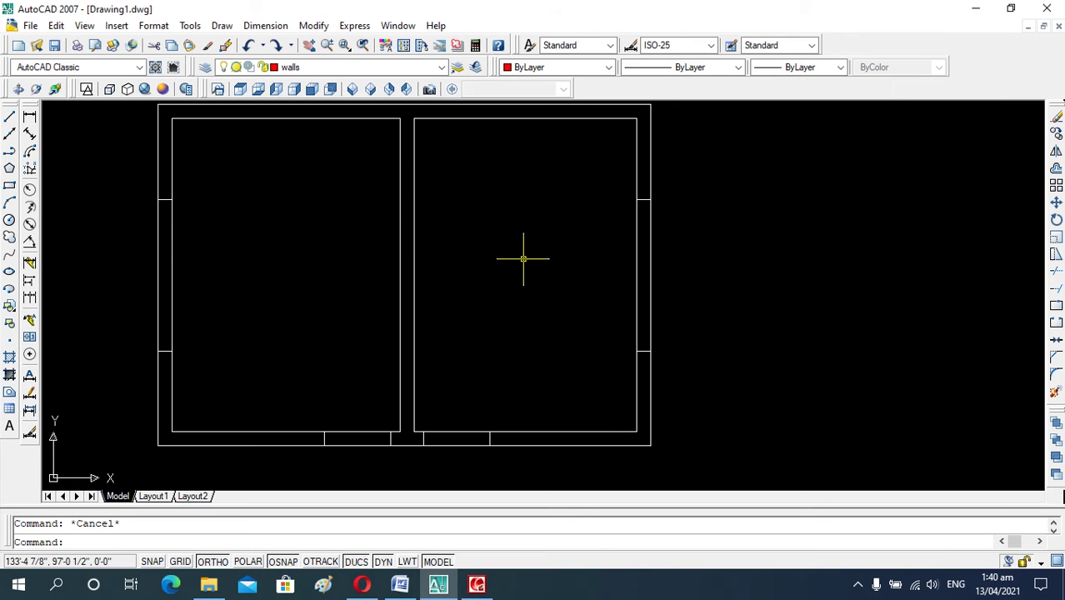
scroll(524, 258, down, 1)
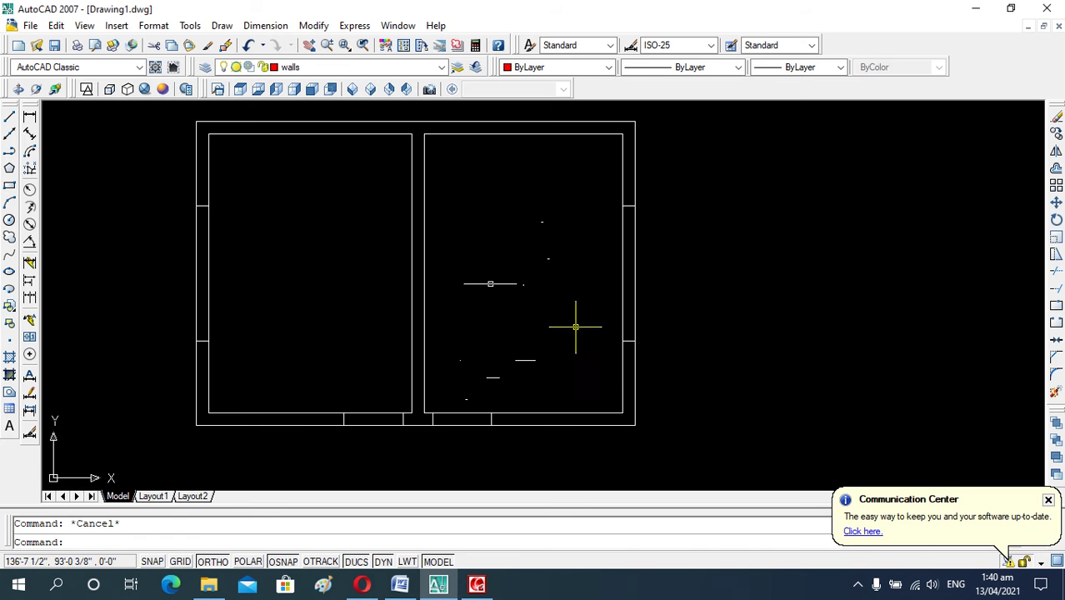
- Run BO and pick points inside each wall area around both rooms to create boundary polylines
text(bo)
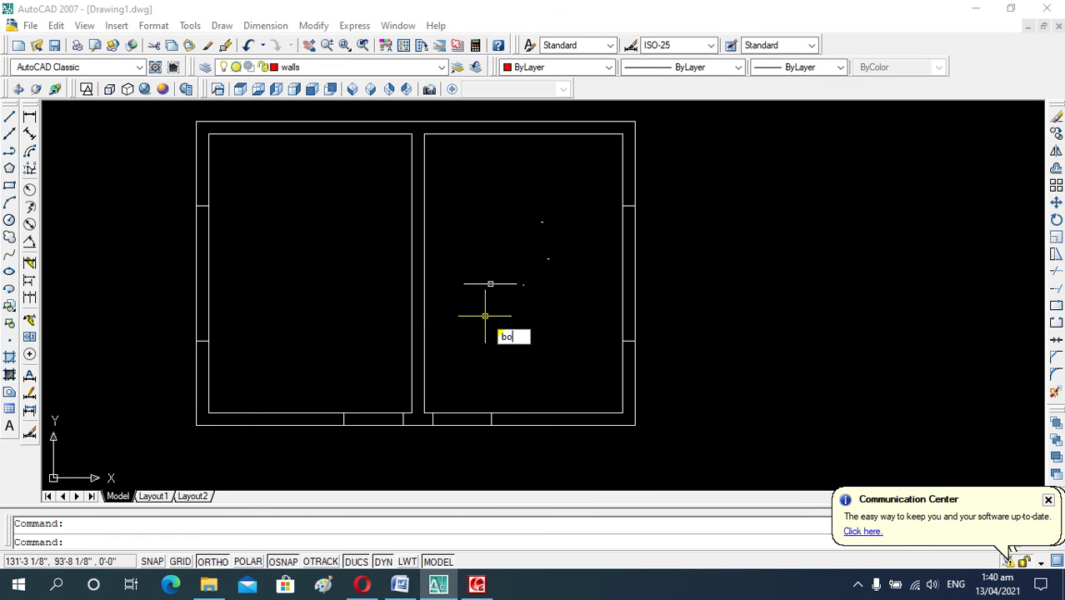
key(Return)
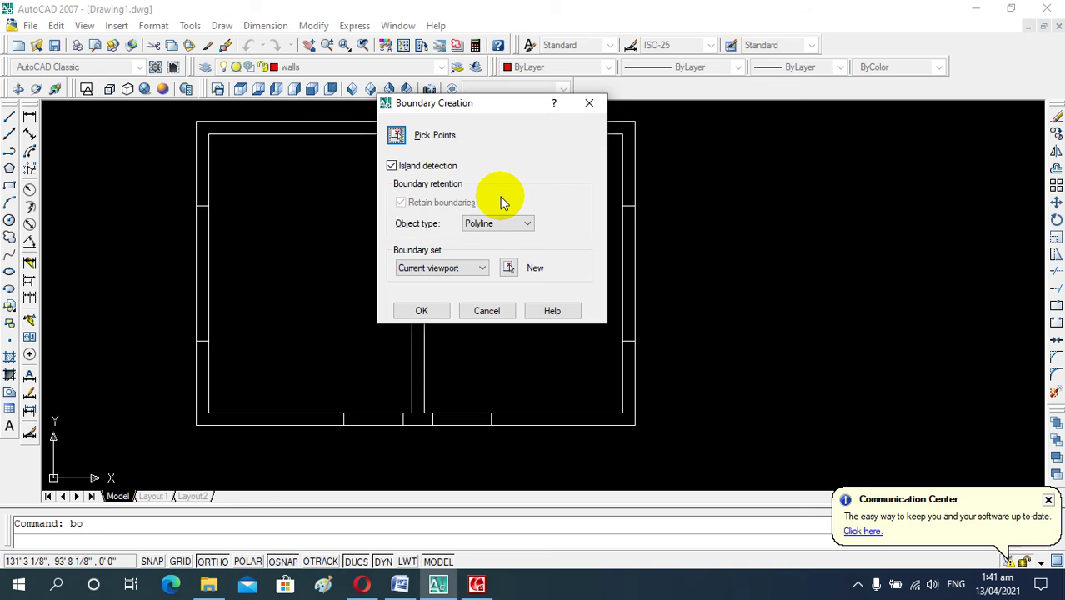
click(396, 135)
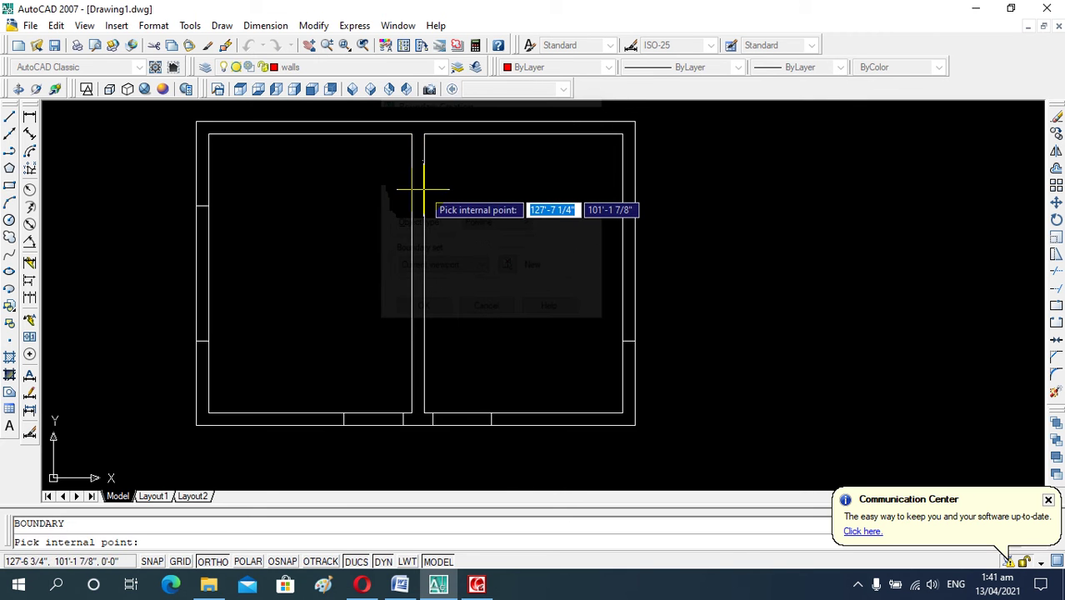
click(420, 189)
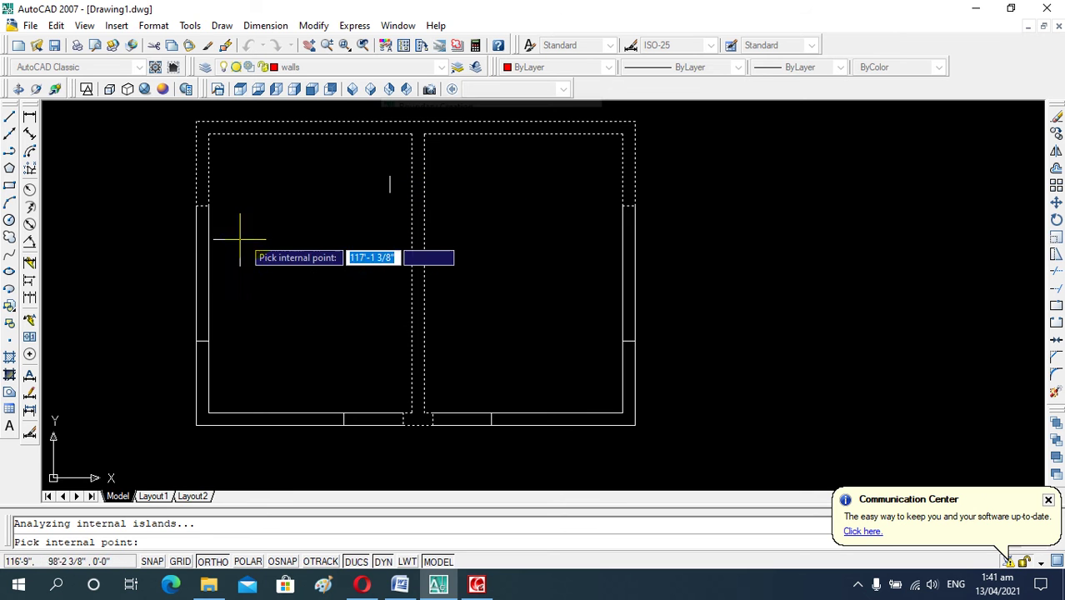
click(203, 260)
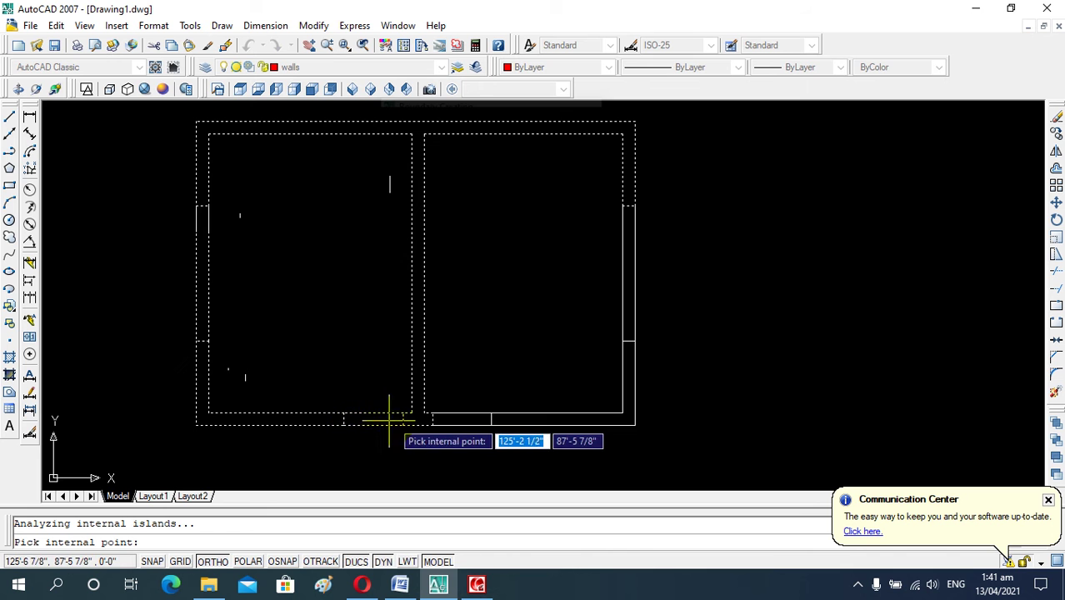
click(450, 419)
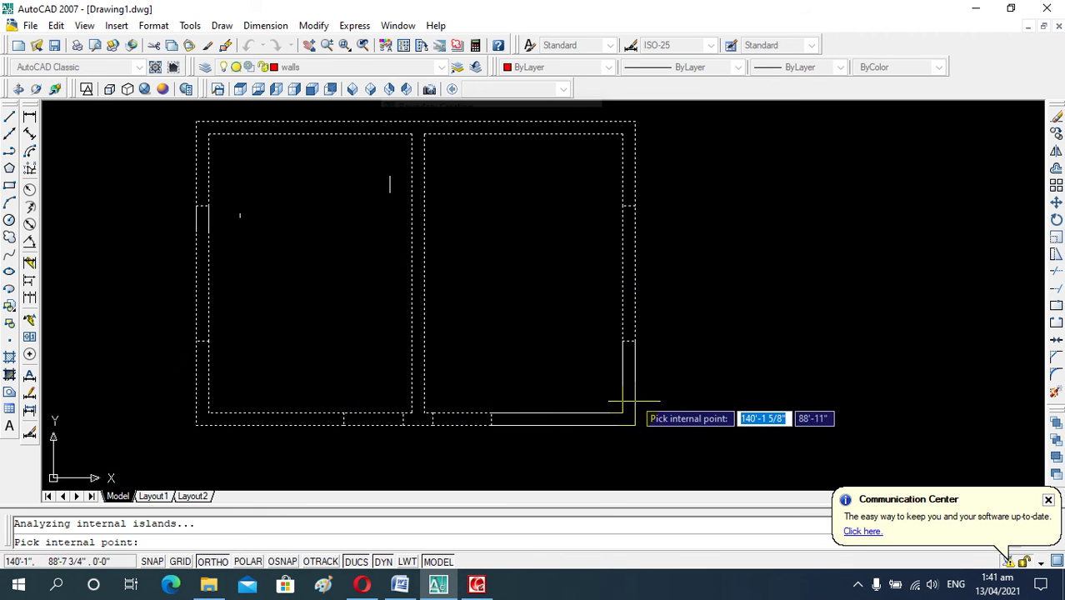
click(618, 422)
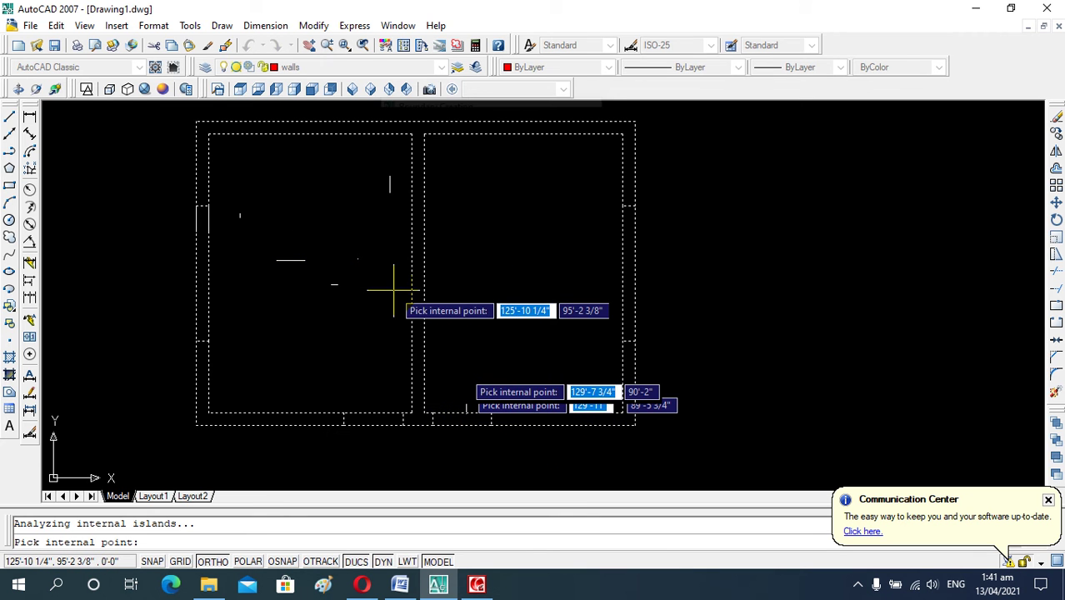
key(Return)
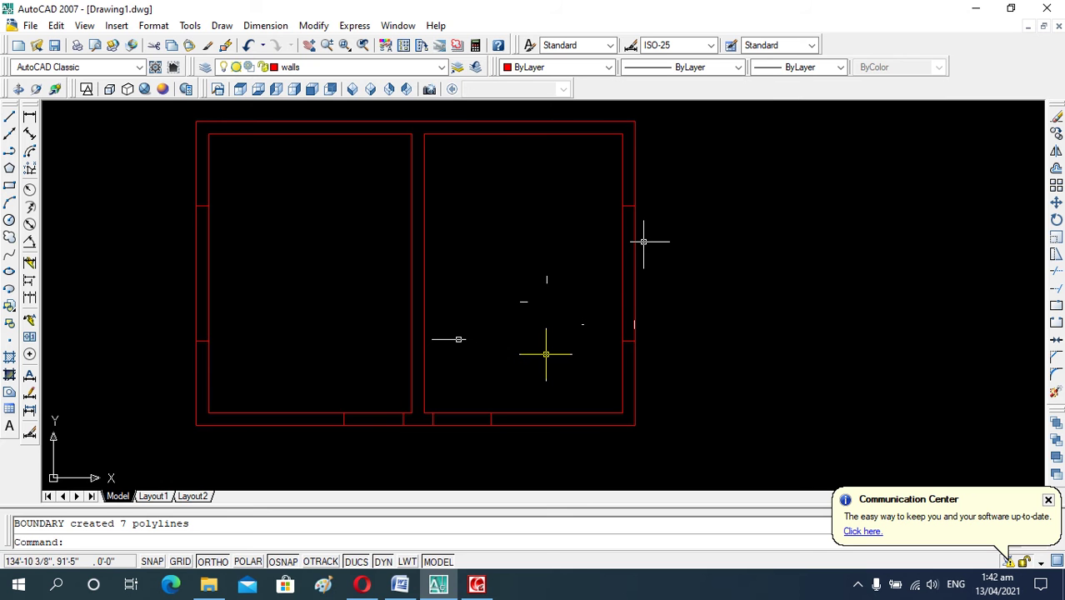
scroll(704, 233, down, 4)
scroll(609, 250, up, 5)
scroll(582, 257, up, 1)
scroll(535, 218, down, 1)
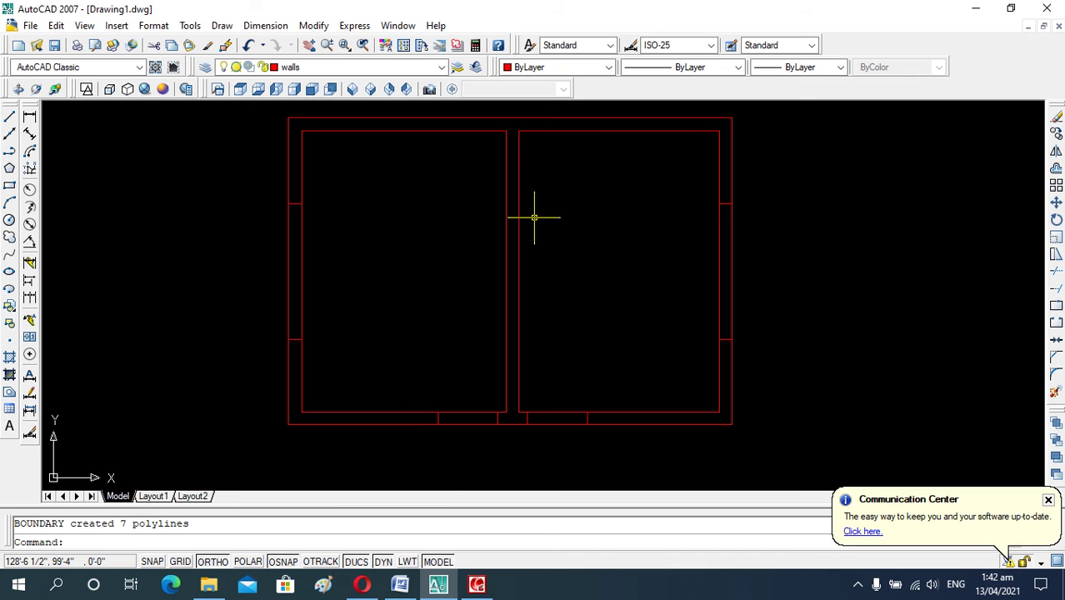
- Start EXTRUDE with EX and select the six wall boundary polylines
text(ex)
key(Return)
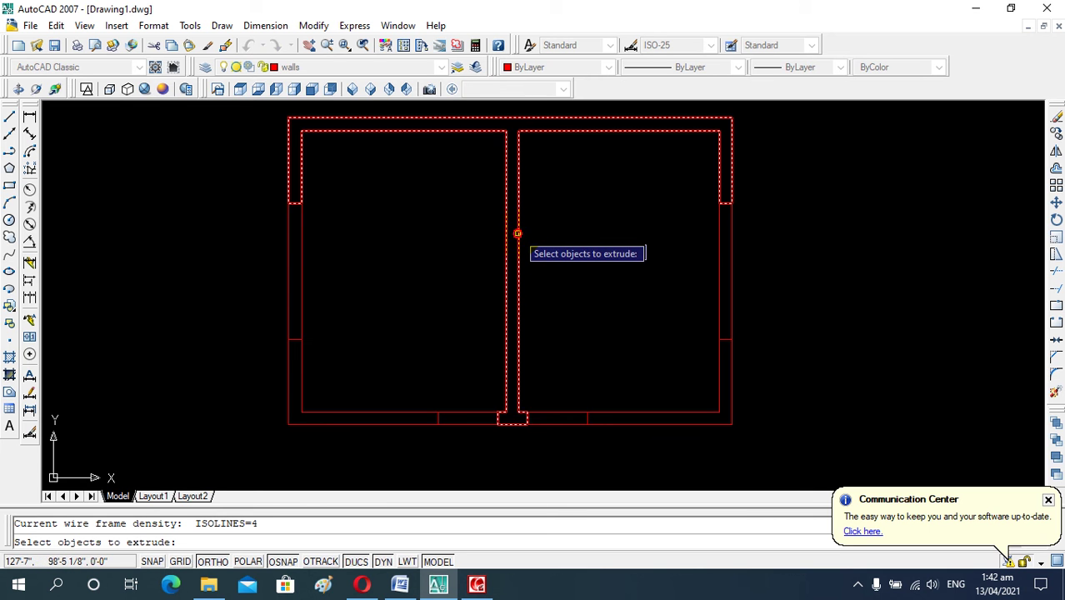
click(517, 234)
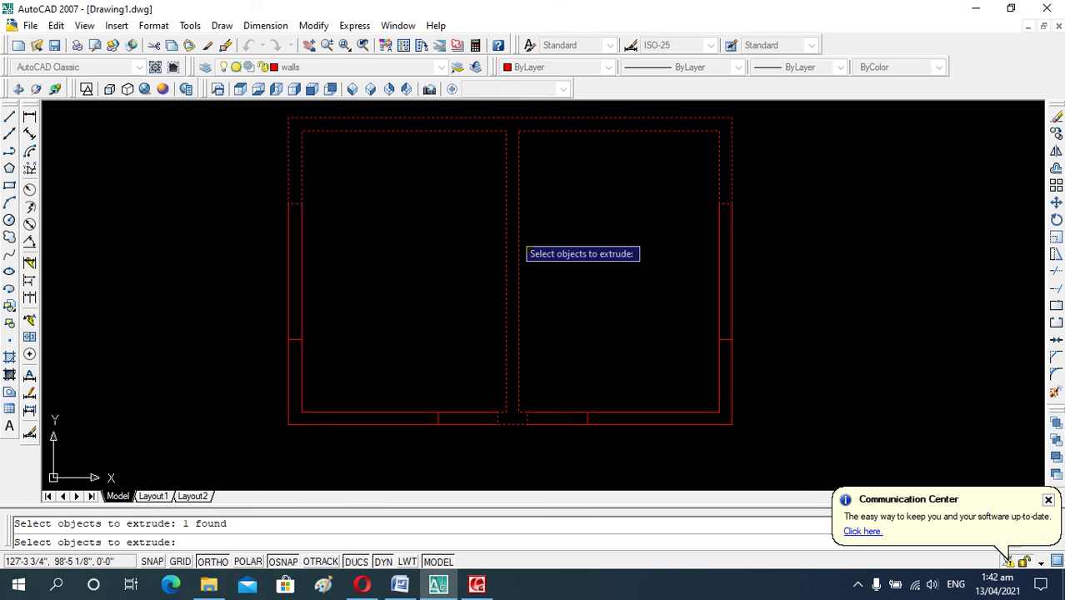
click(303, 242)
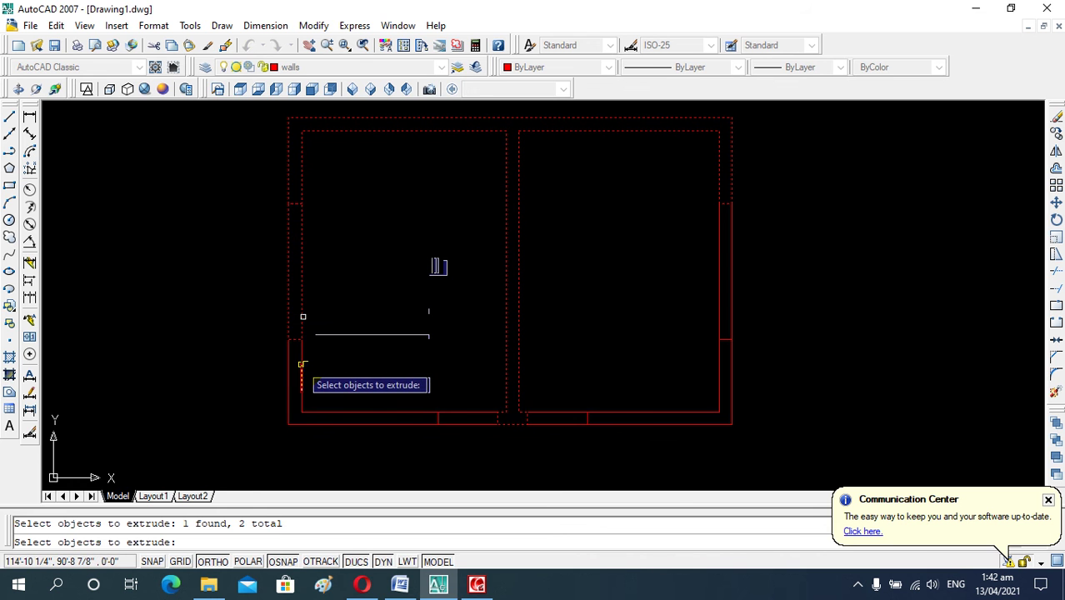
click(465, 417)
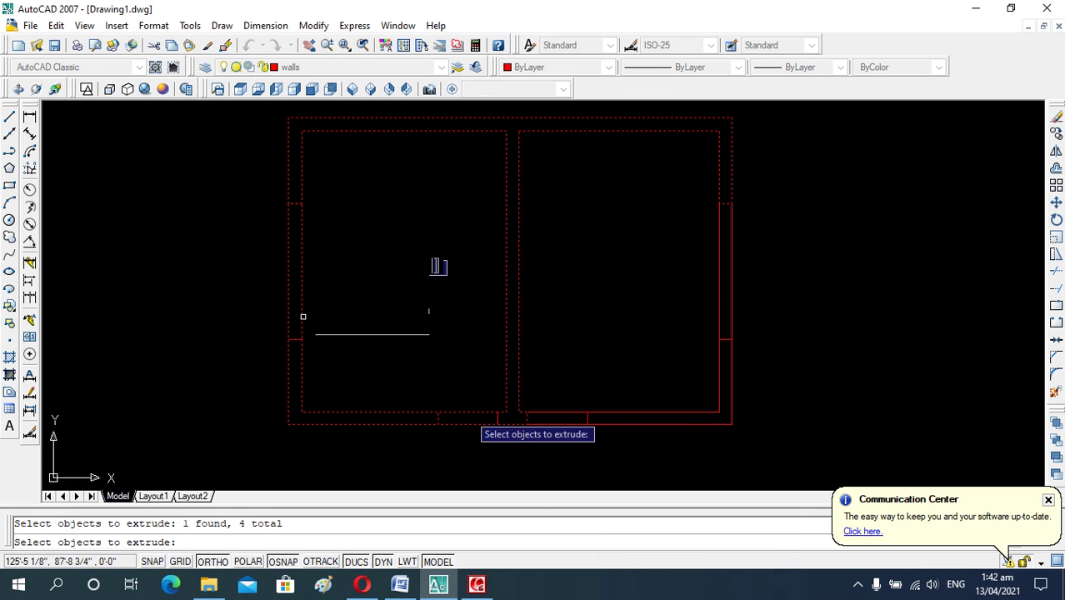
click(569, 412)
click(677, 411)
click(721, 297)
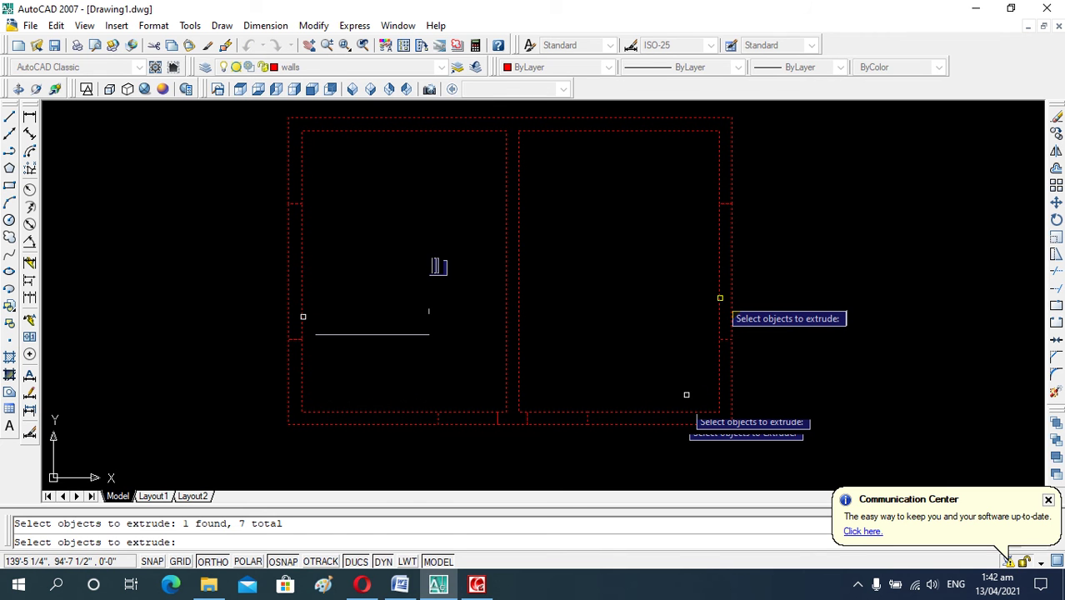
key(Return)
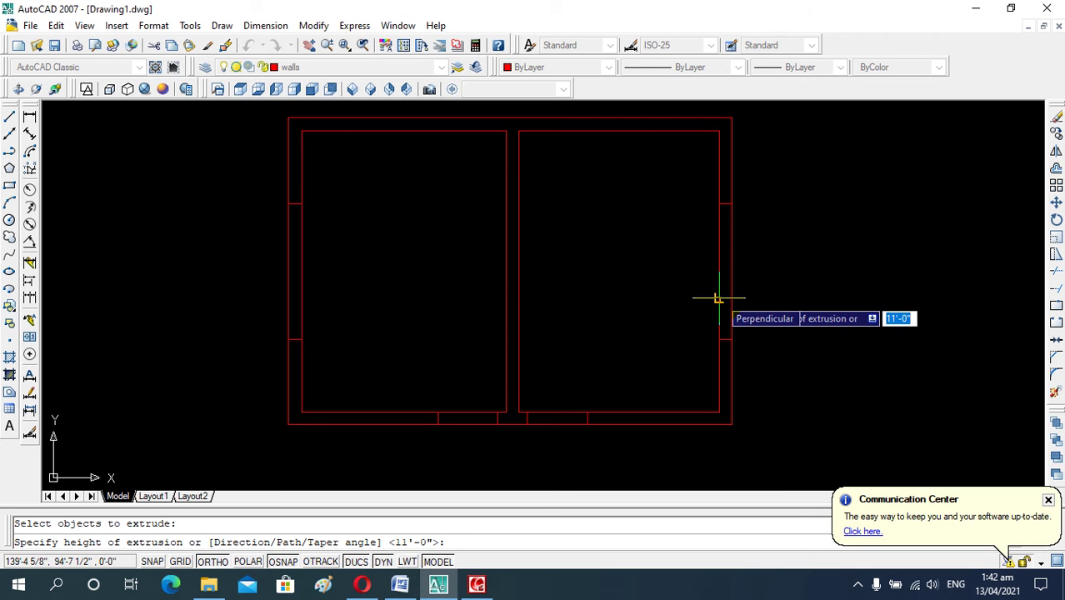
- Extrude the selected walls 11' high and view them from SE Isometric
text(11)
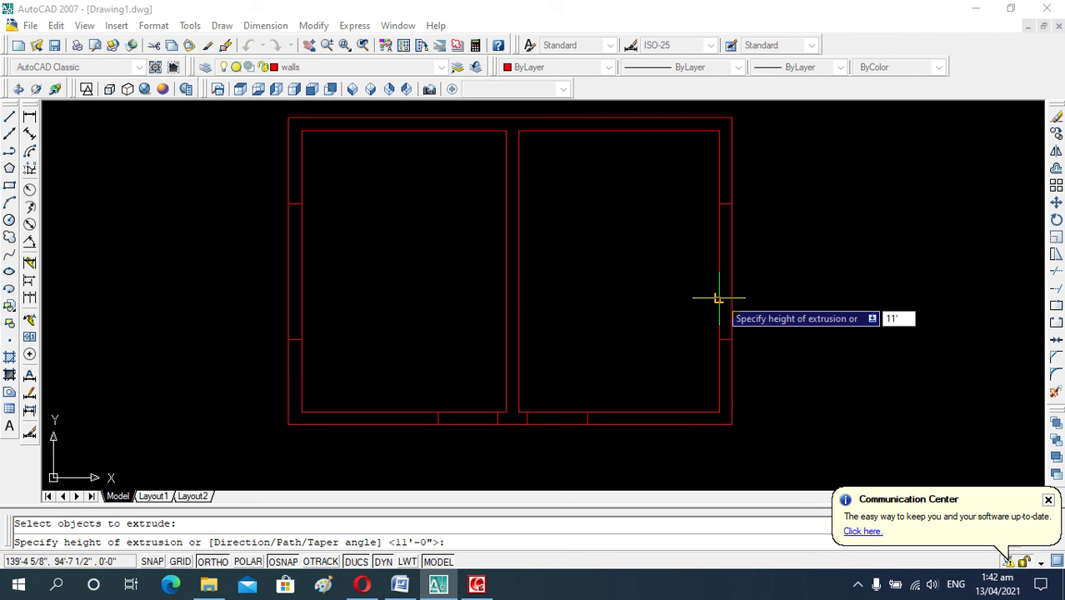
key(Return)
key(Return)
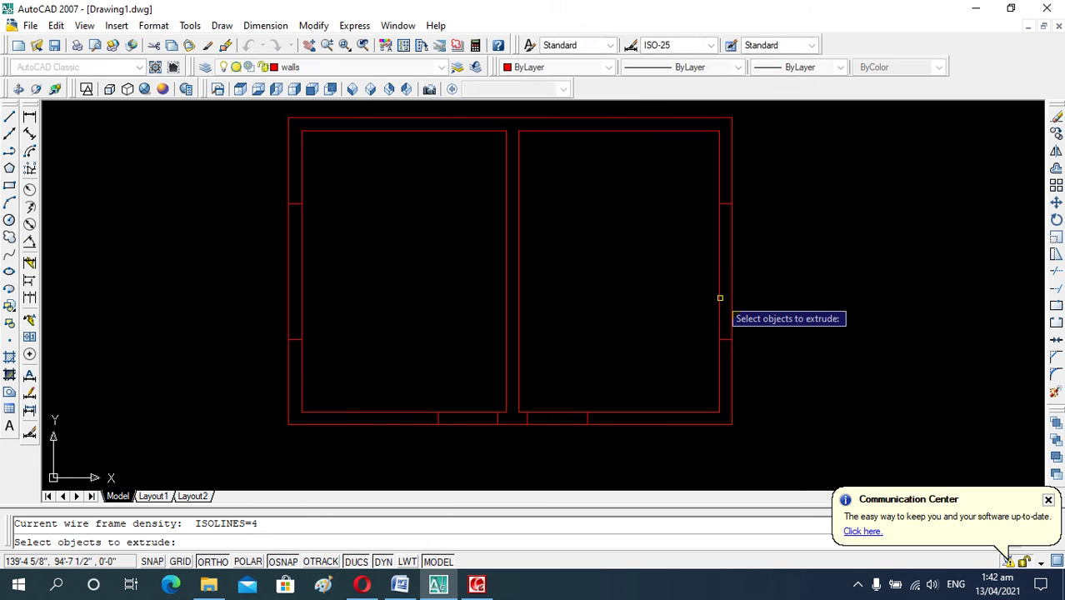
key(Return)
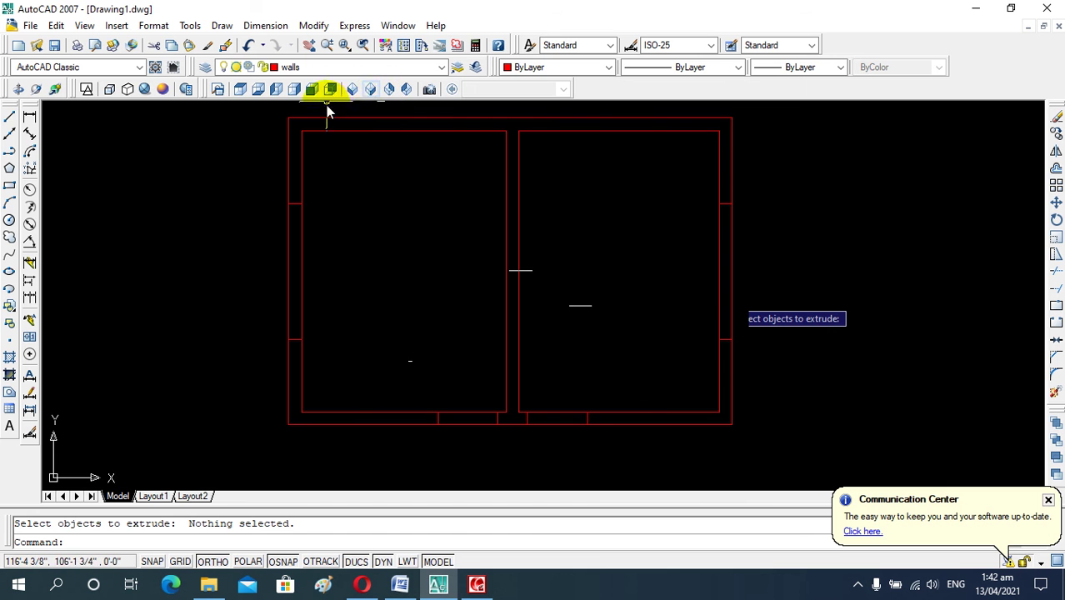
click(353, 89)
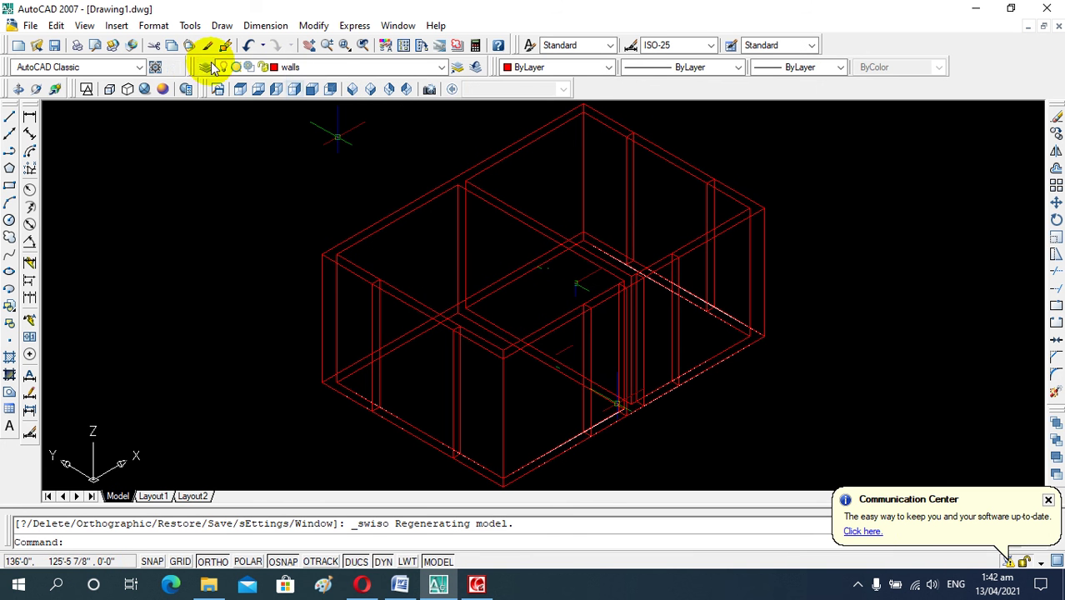
- Apply the Realistic visual style to shade the red walls, zooming in and out to inspect them
click(146, 89)
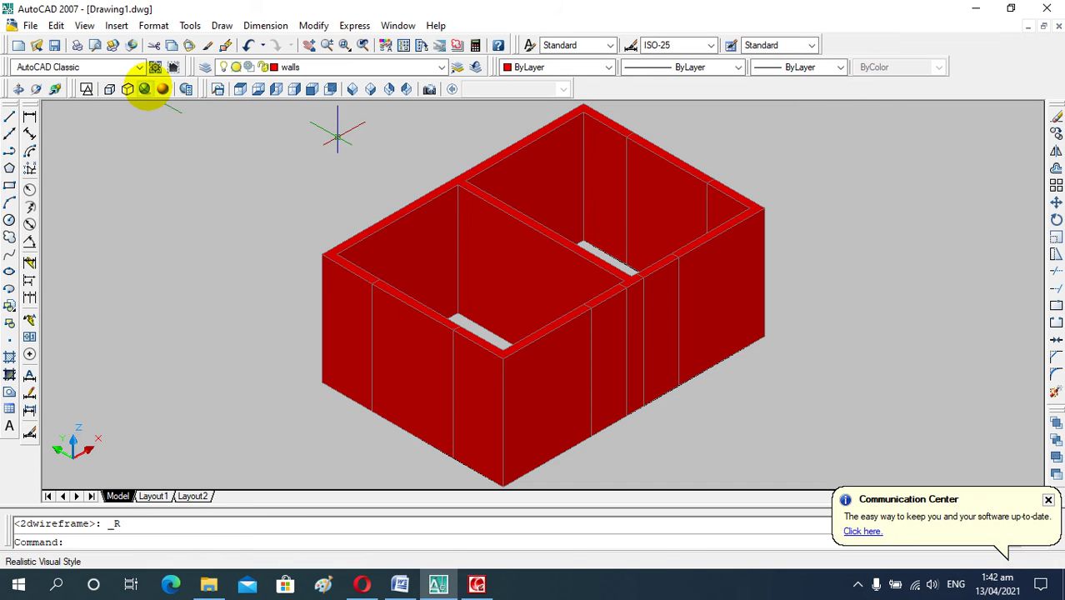
scroll(538, 321, down, 3)
scroll(548, 358, up, 2)
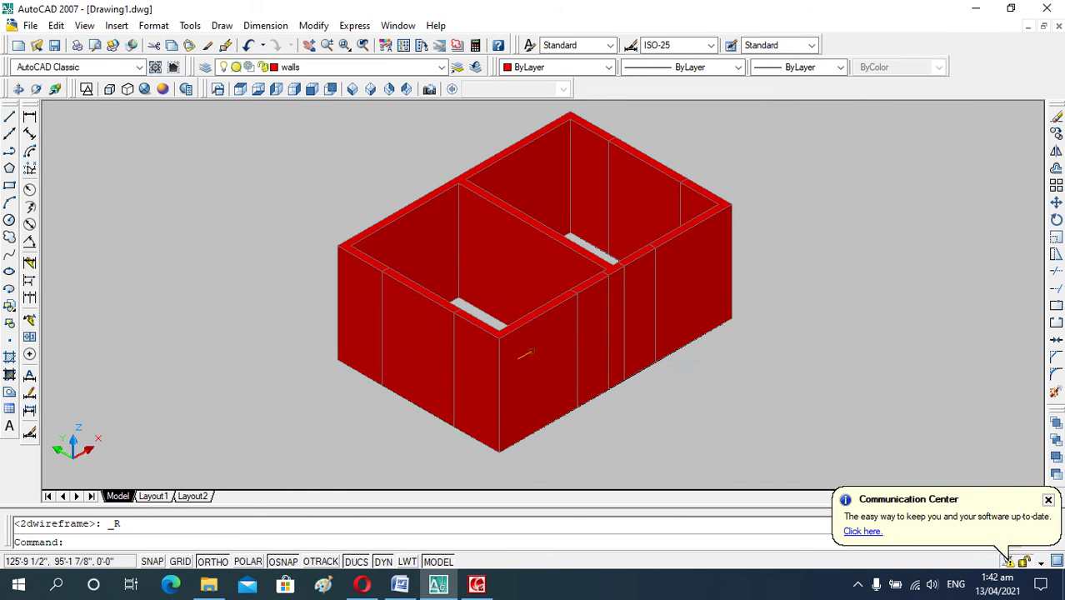
scroll(542, 354, up, 4)
scroll(500, 350, down, 3)
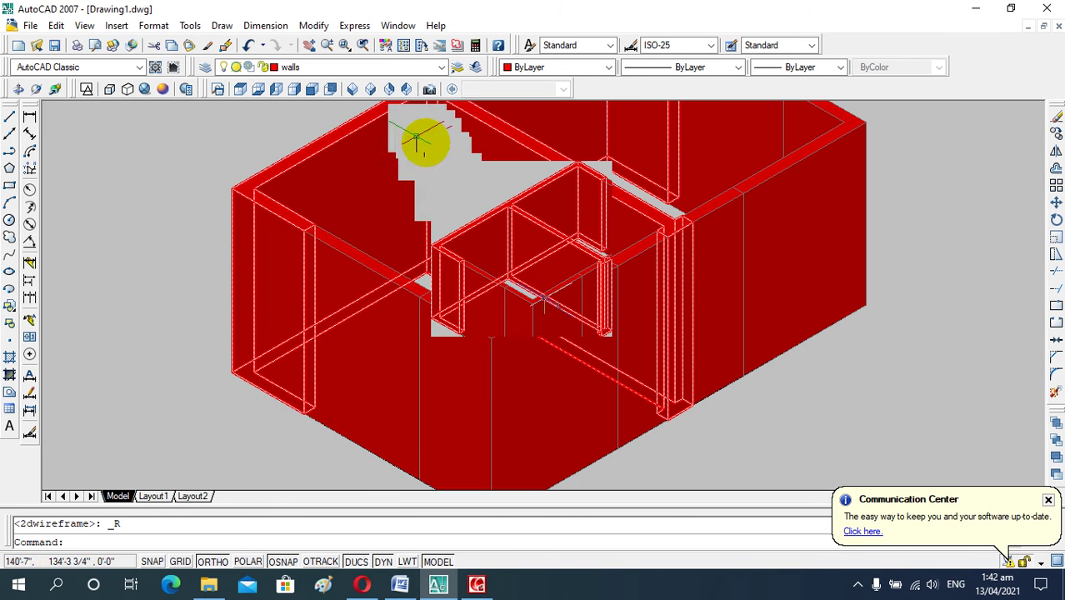
scroll(538, 270, down, 5)
scroll(537, 271, up, 5)
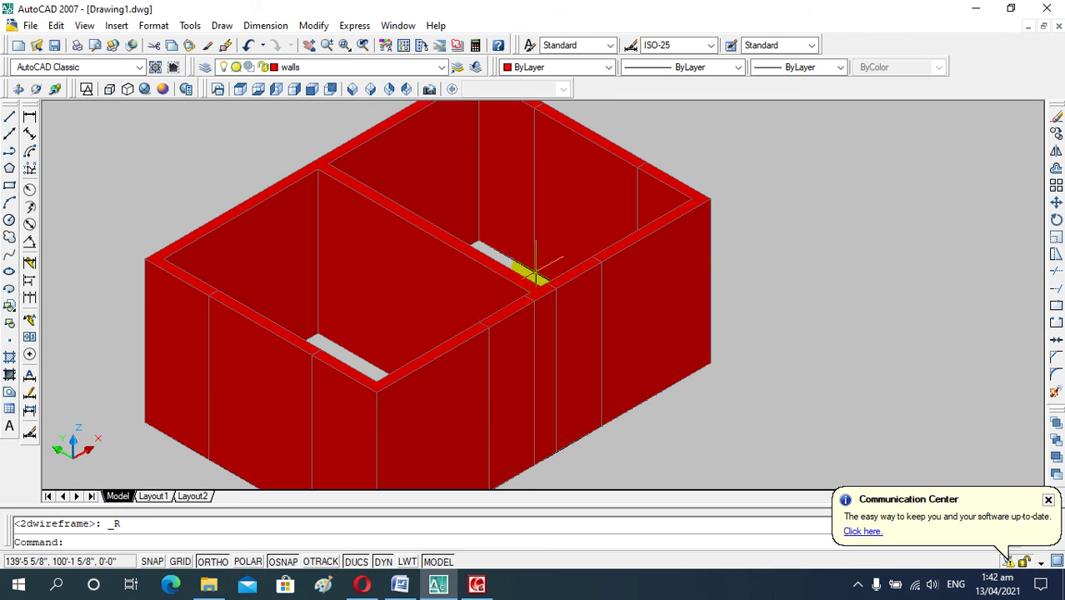
scroll(491, 309, down, 1)
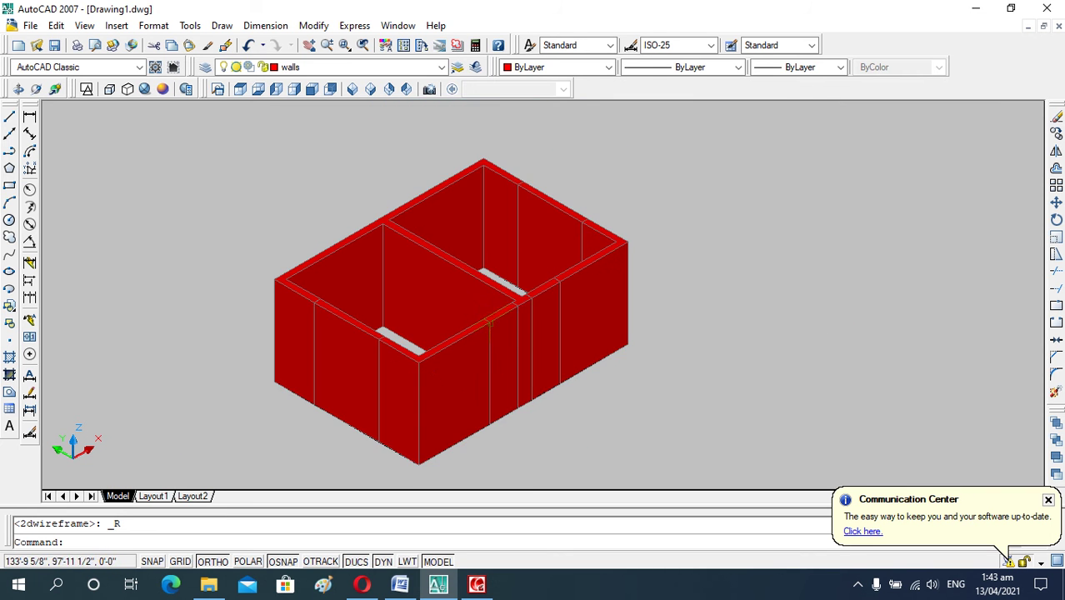
scroll(450, 400, up, 1)
scroll(405, 377, up, 3)
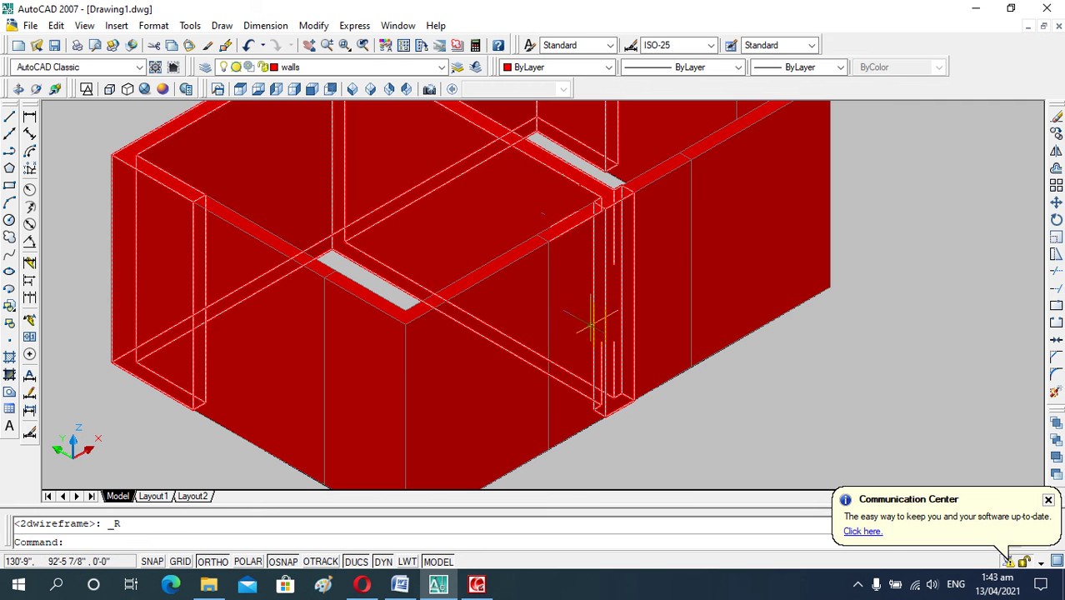
scroll(407, 367, down, 4)
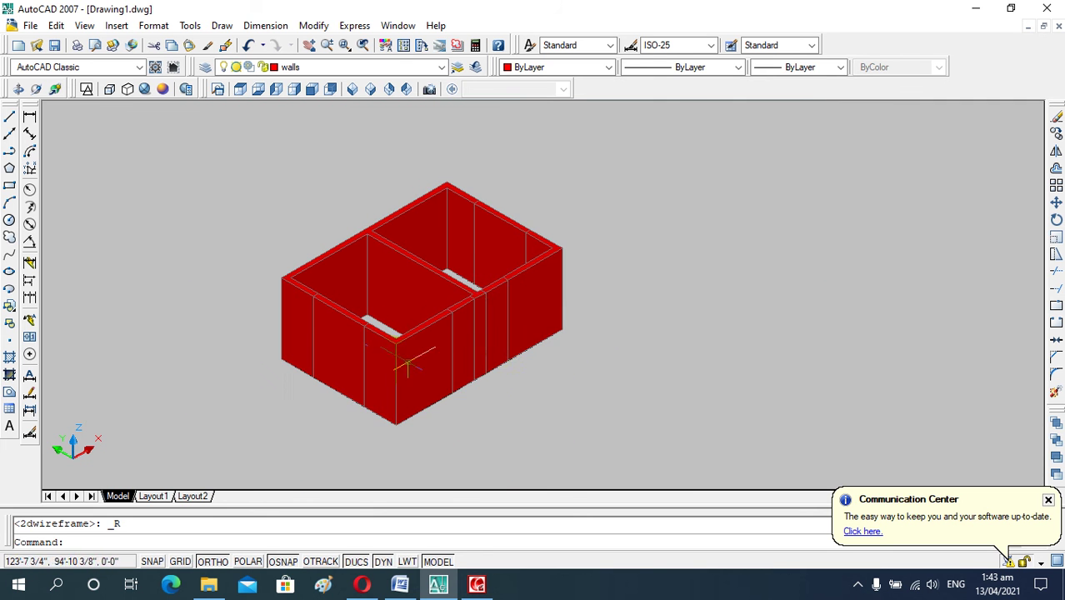
scroll(464, 241, up, 3)
scroll(458, 321, up, 2)
scroll(475, 333, down, 2)
scroll(422, 327, up, 3)
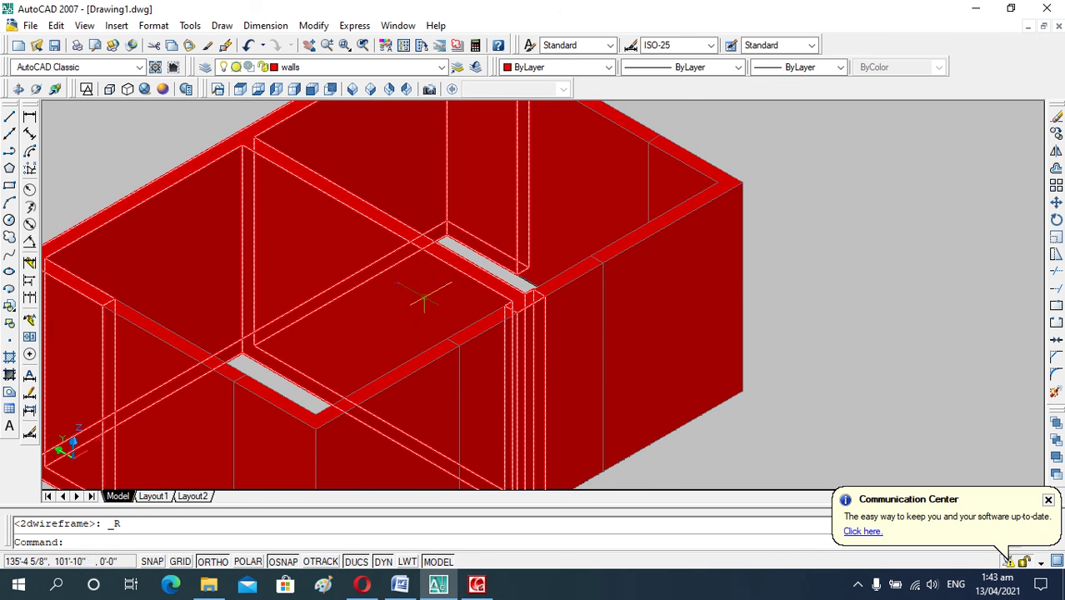
scroll(444, 291, down, 3)
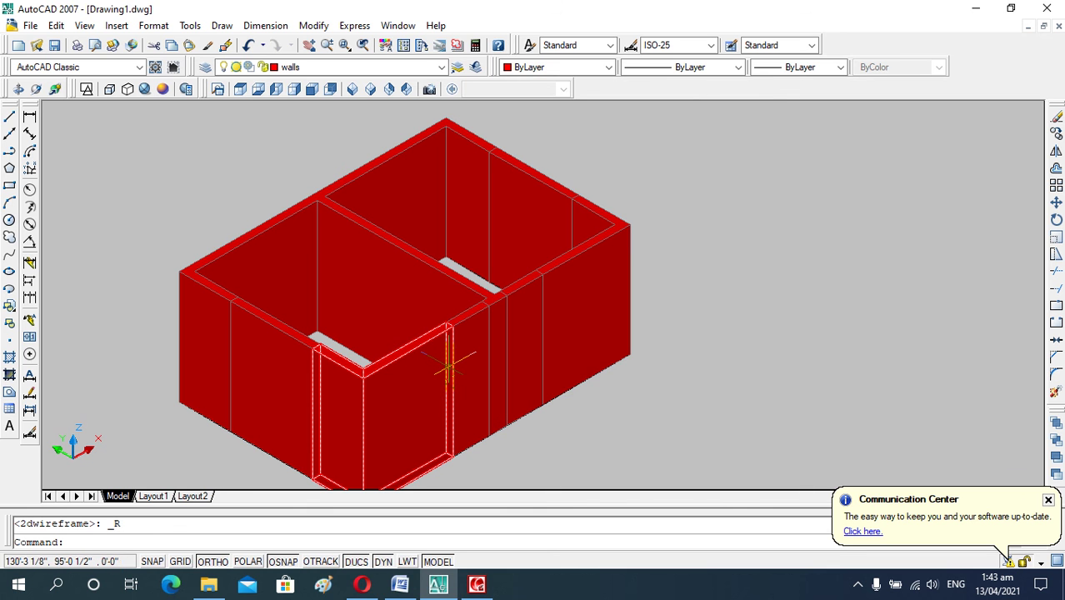
scroll(482, 338, up, 2)
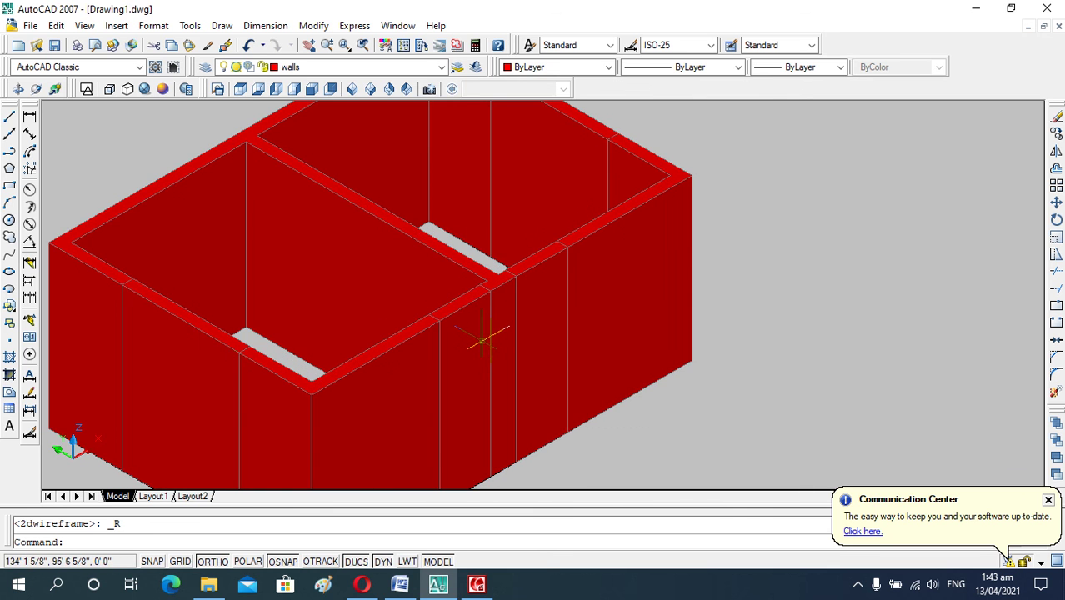
scroll(482, 337, down, 2)
scroll(533, 300, down, 1)
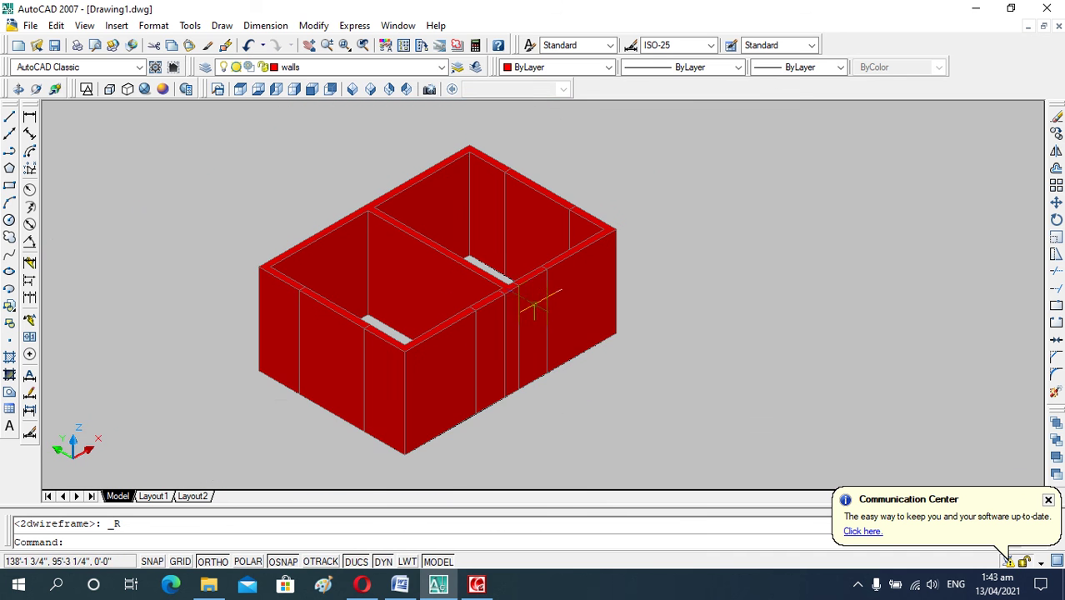
scroll(521, 354, up, 1)
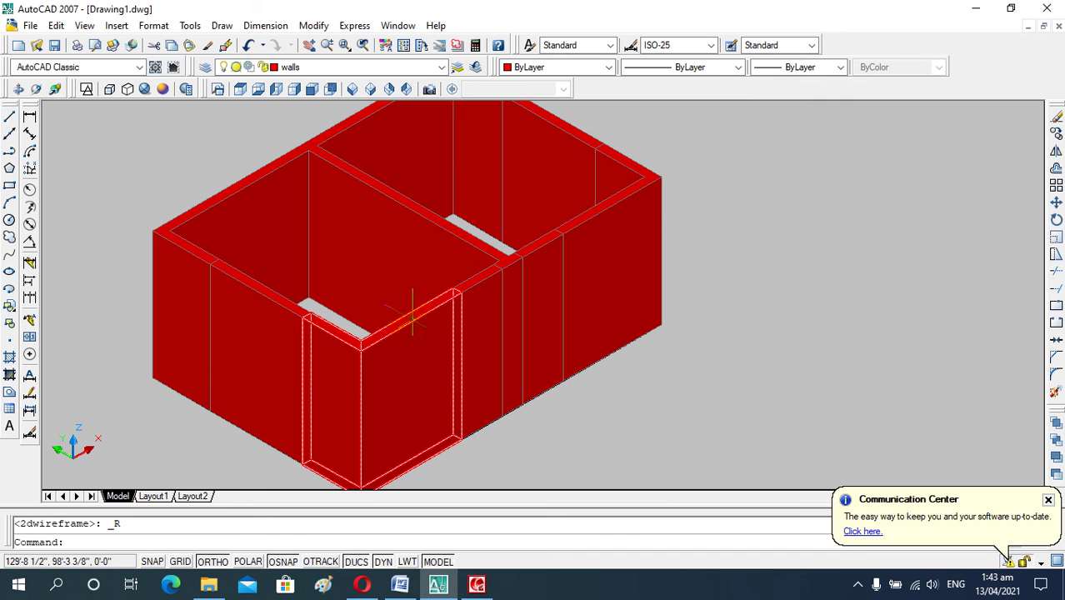
- Cycle through the SW, SE, NE and NW isometric views, finishing on NE Isometric
click(352, 89)
click(369, 89)
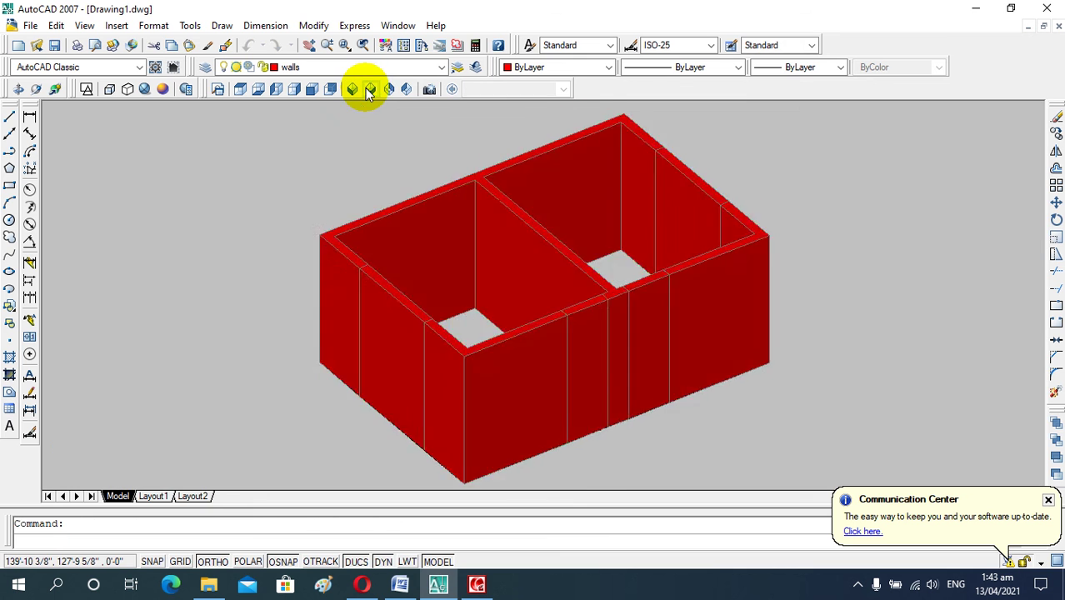
click(388, 92)
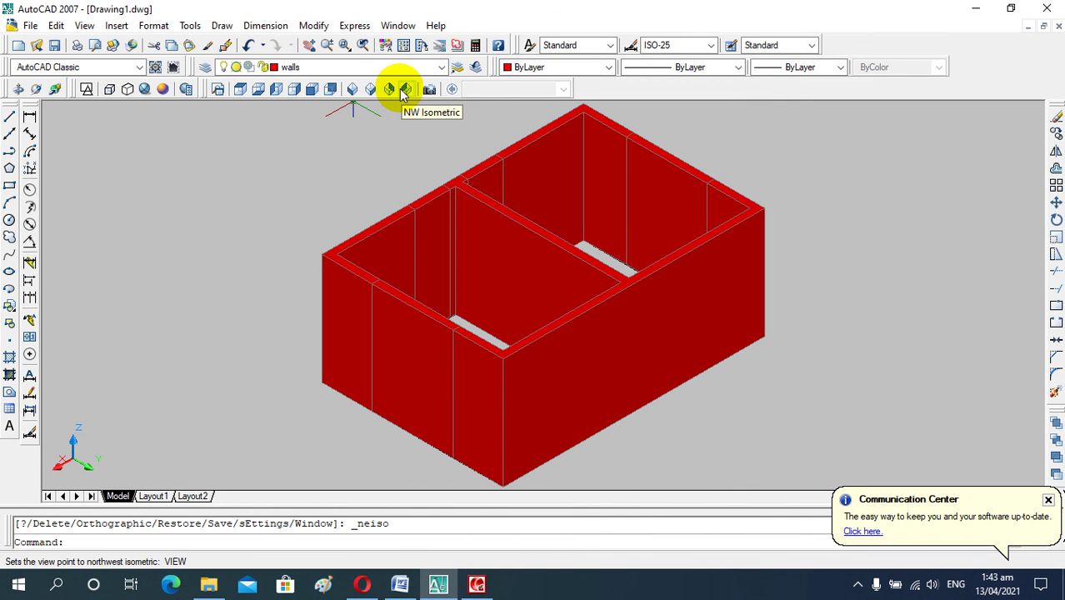
click(403, 91)
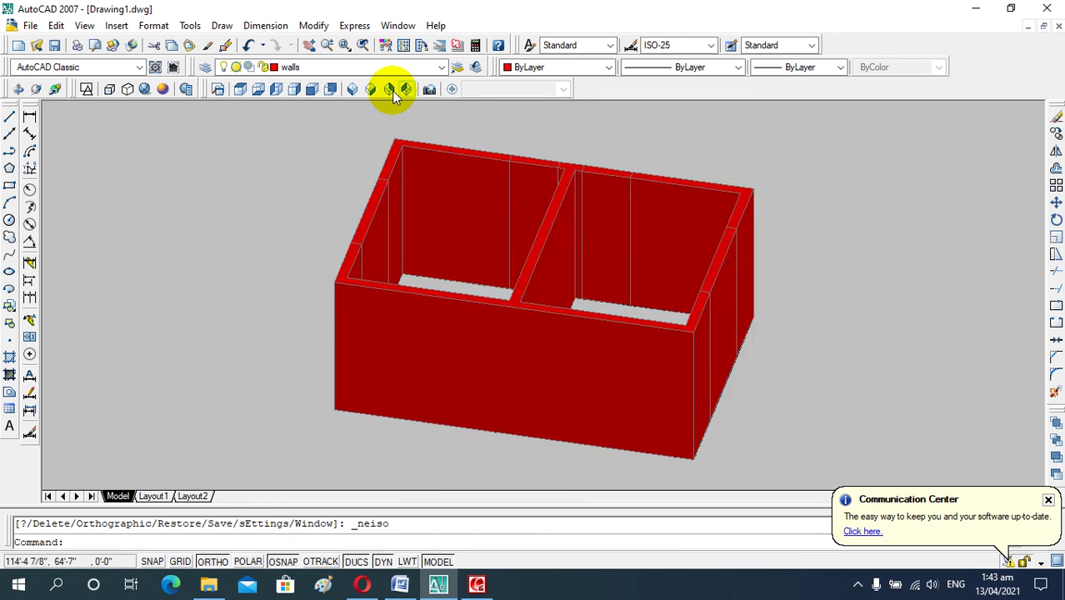
click(392, 91)
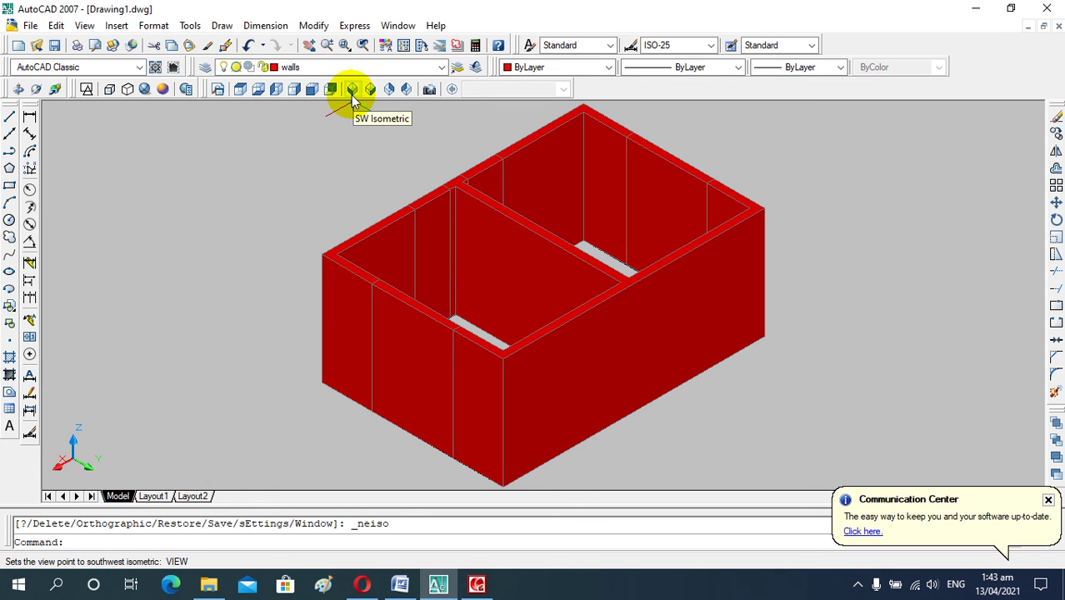
- View the walls from Top, Bottom, Left, Right, Front and Back, then return to SW Isometric
click(240, 90)
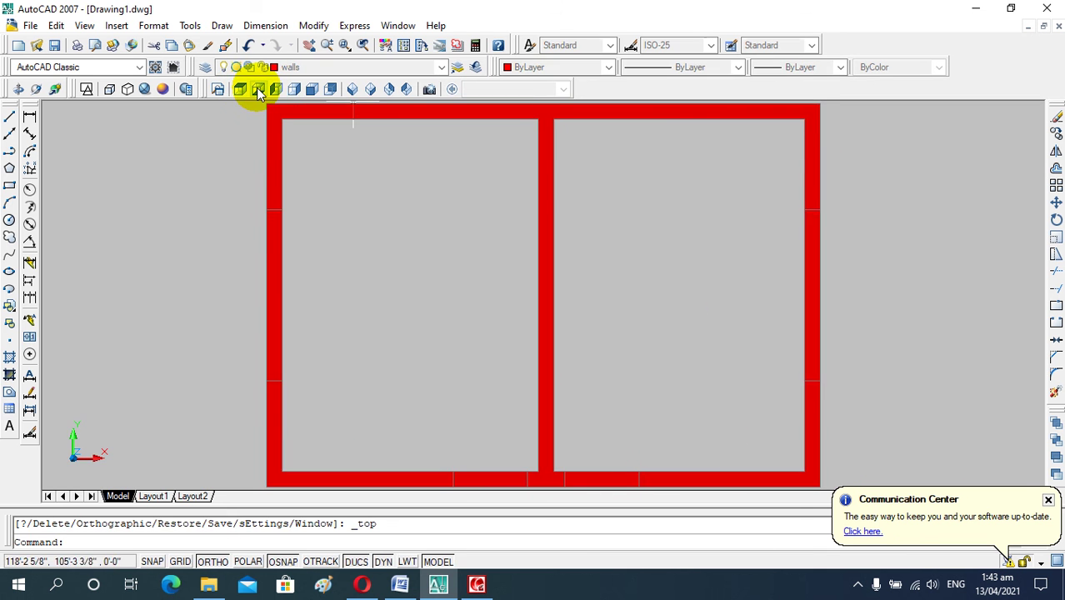
click(274, 90)
click(273, 89)
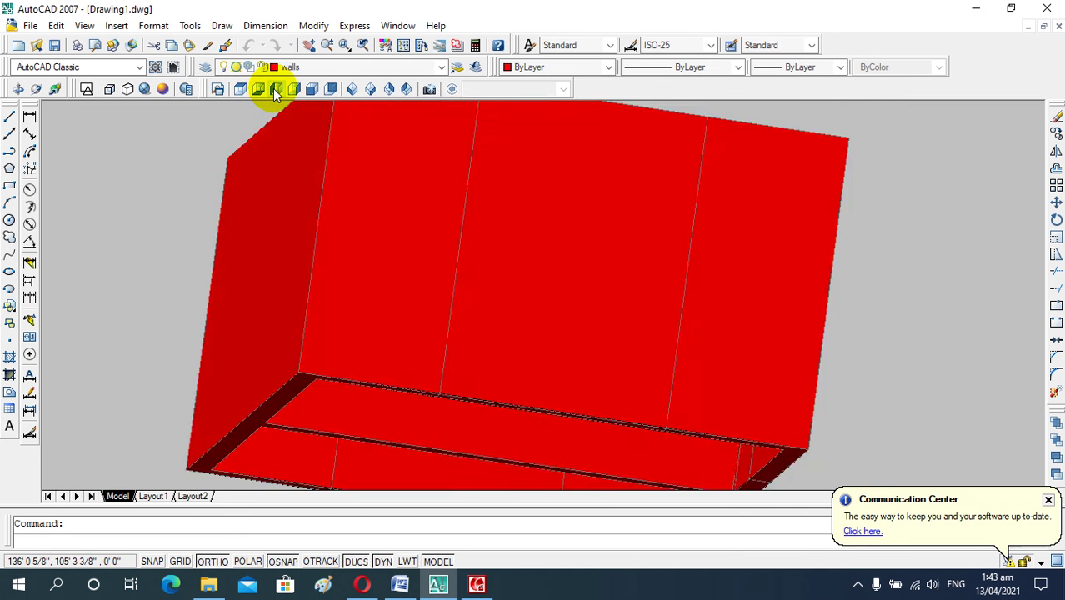
click(296, 89)
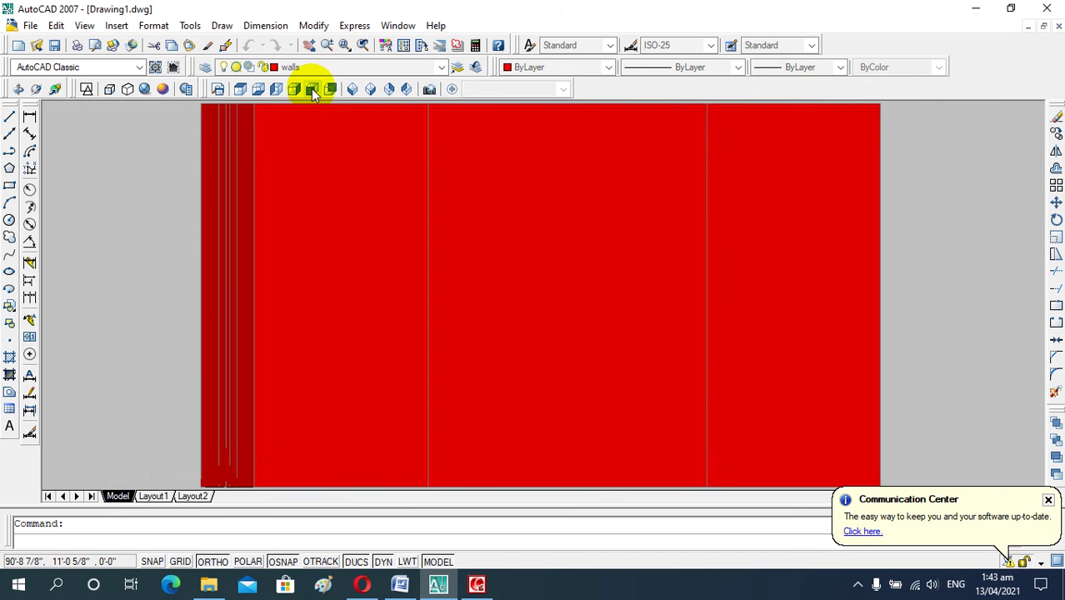
click(311, 89)
click(329, 90)
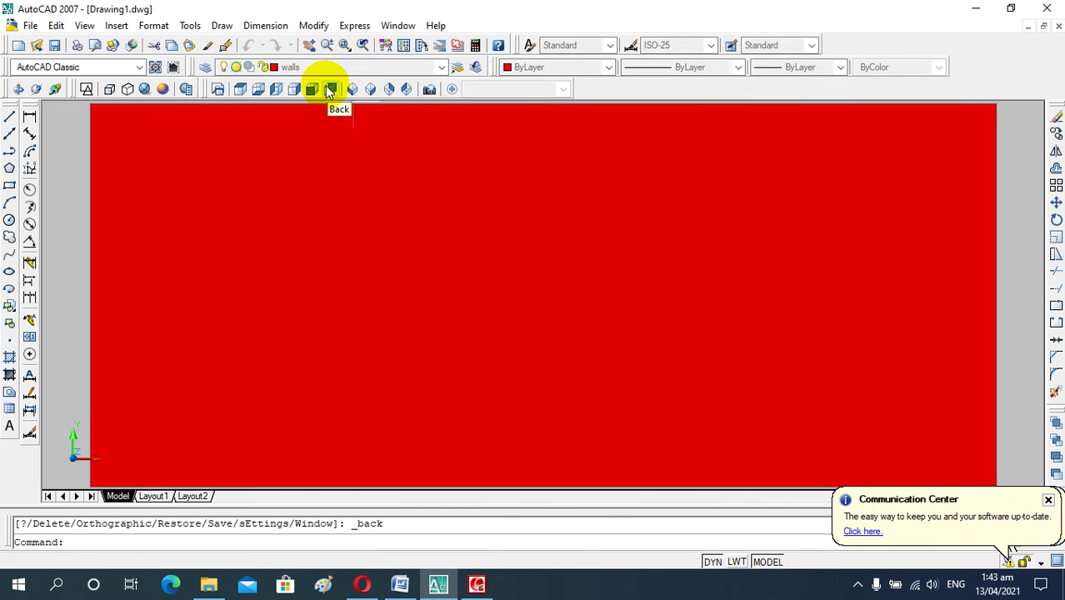
click(354, 88)
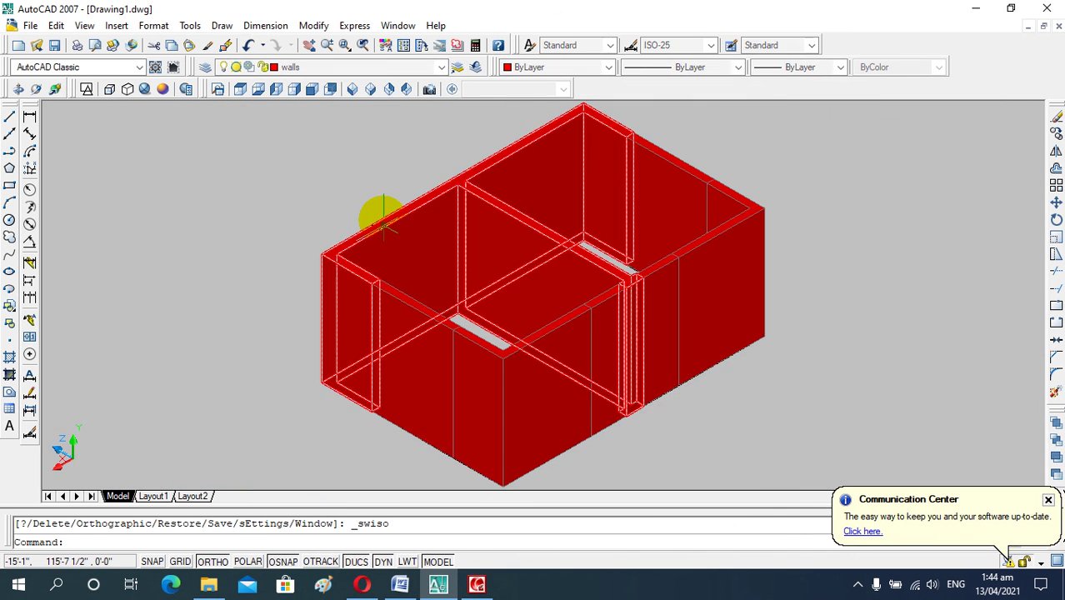
scroll(469, 311, up, 2)
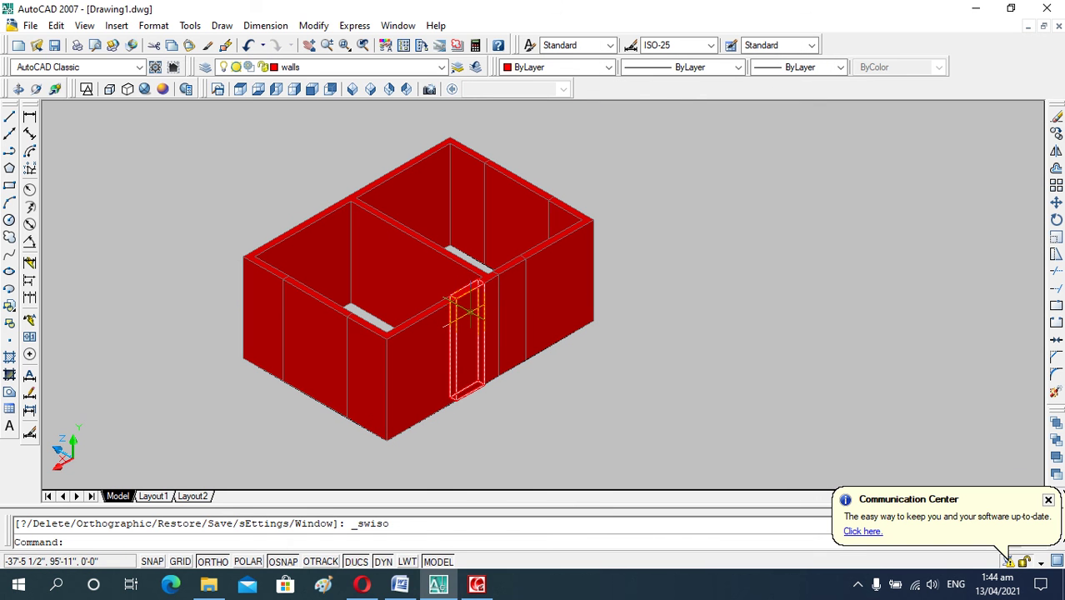
scroll(425, 323, up, 2)
scroll(425, 323, down, 3)
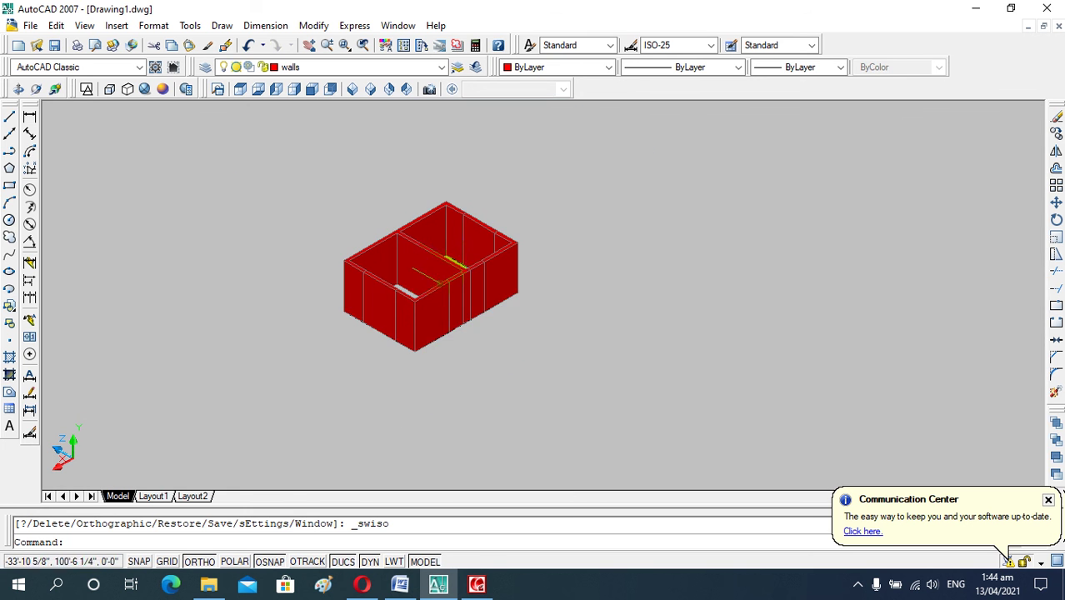
scroll(444, 243, up, 2)
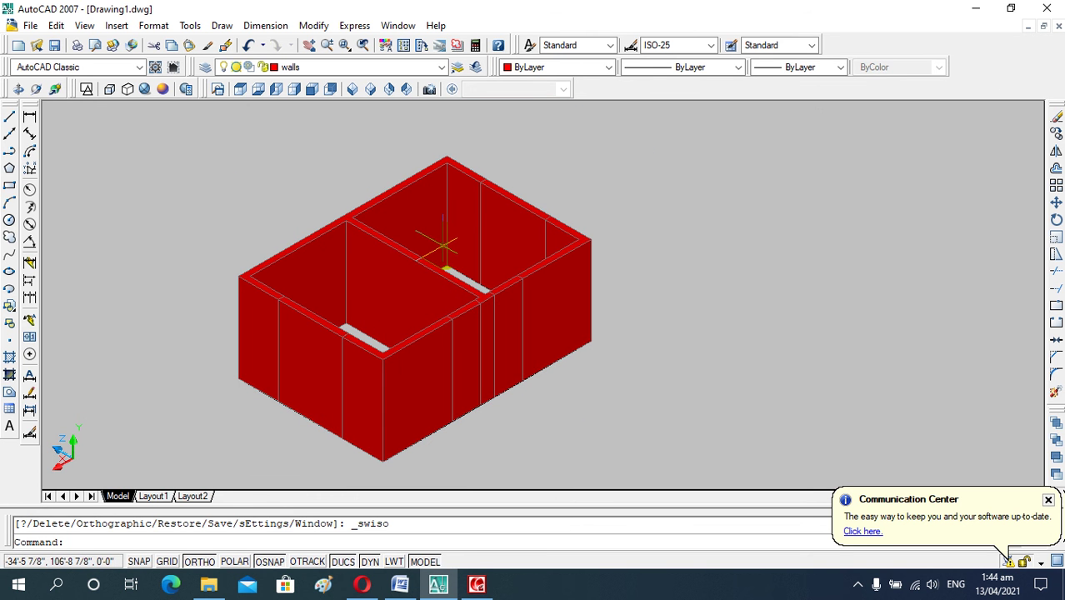